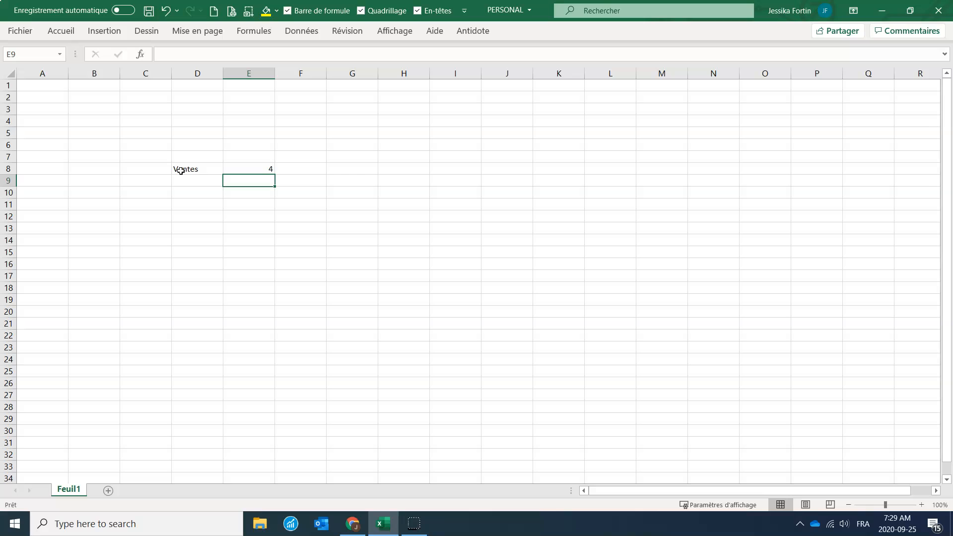
Step: Enter the value 4 in cell E10, two rows below the Ventes value
click(180, 183)
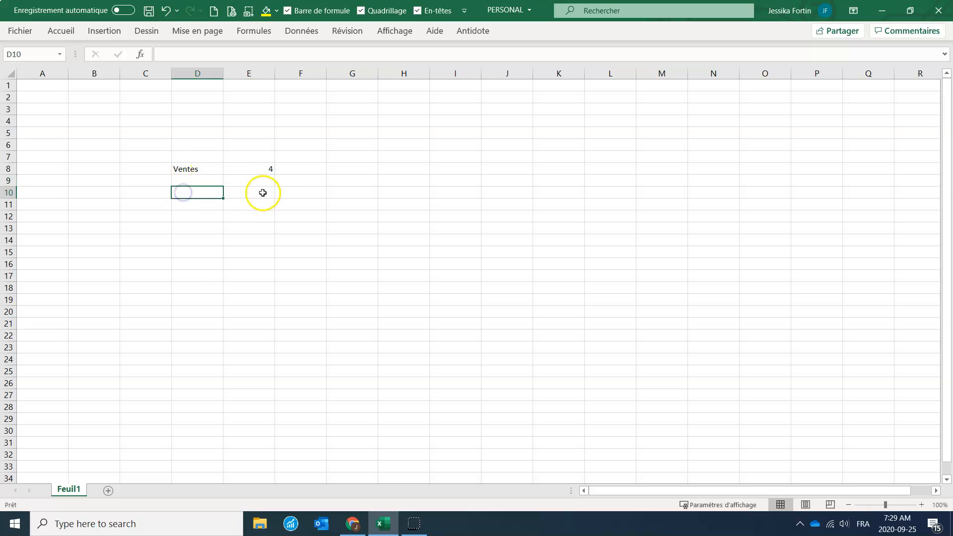
click(257, 185)
click(257, 189)
text(4)
key(Return)
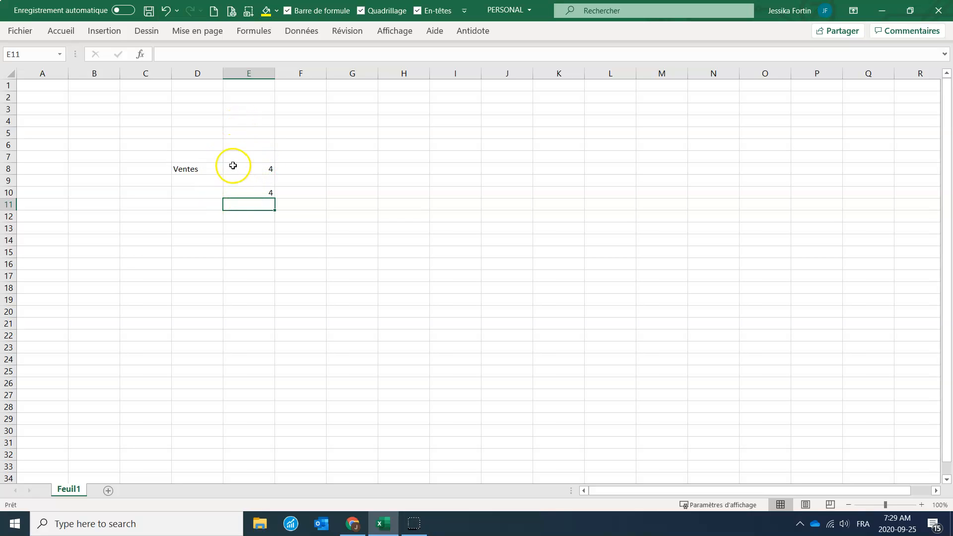
Step: Insert an automatic sum in cell E11 that adds the range E8:E10
click(61, 31)
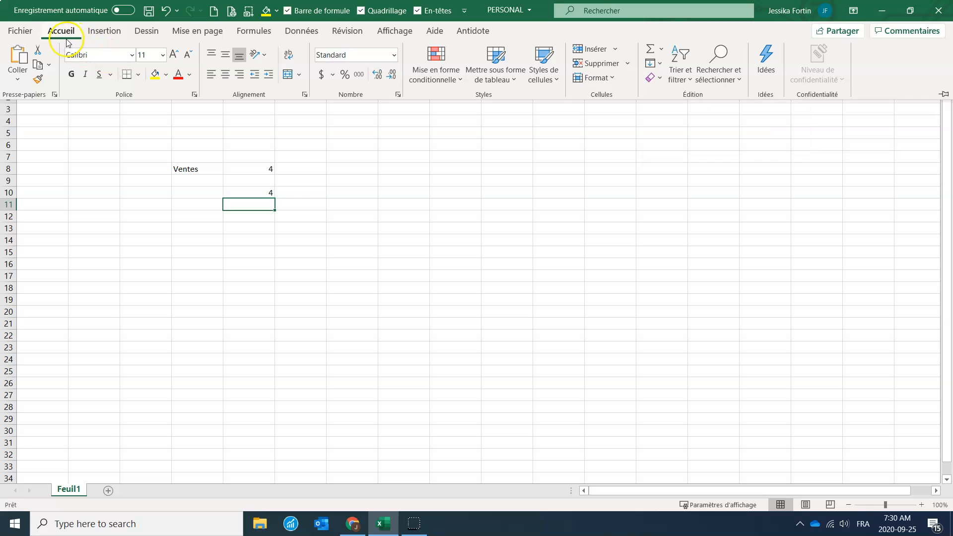
click(653, 49)
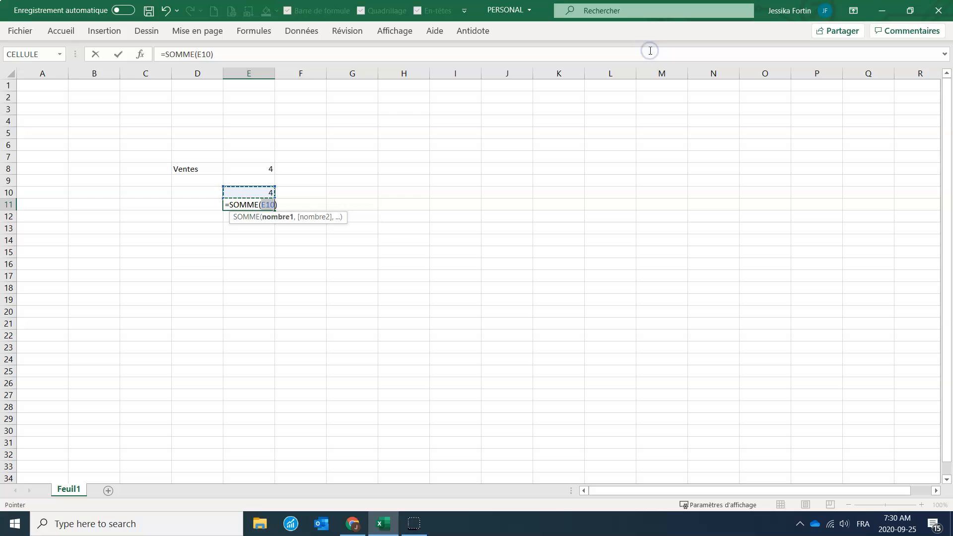
click(261, 169)
drag(261, 169, 261, 189)
key(Return)
Step: Enter the value 8 in each cell from E3 to E9
click(250, 108)
text(8)
key(Return)
text(8 8 8 8 8 8)
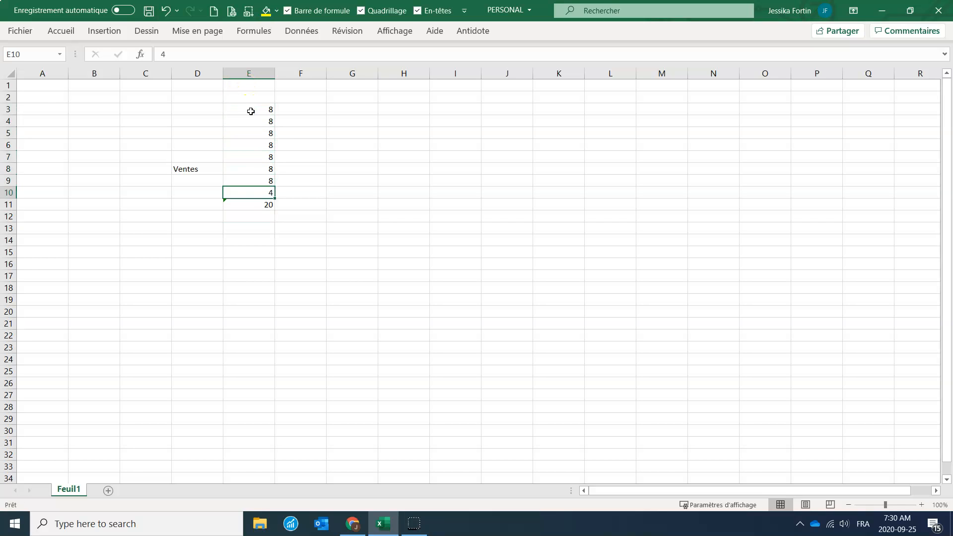
Step: Extend the range of the SOMME formula in E11 so it covers E3:E10
click(254, 206)
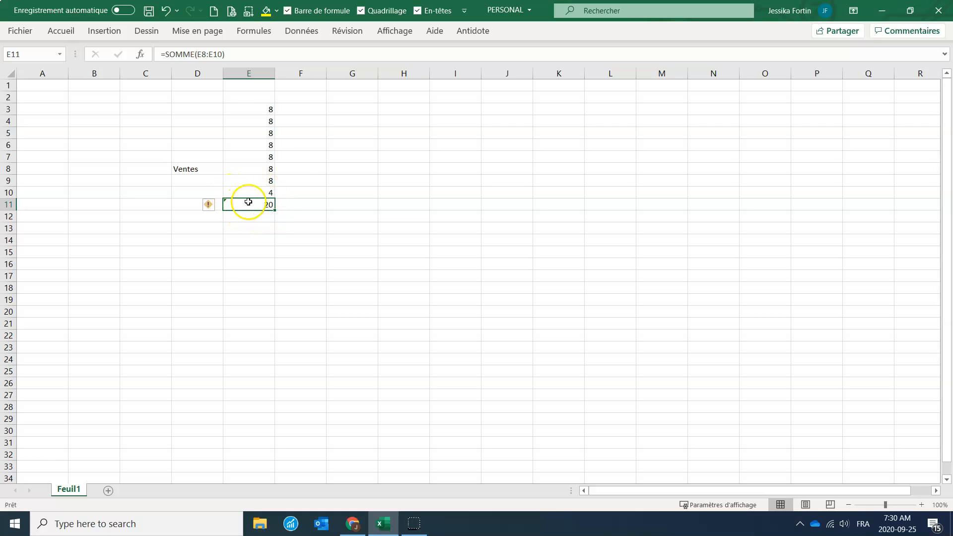
click(248, 205)
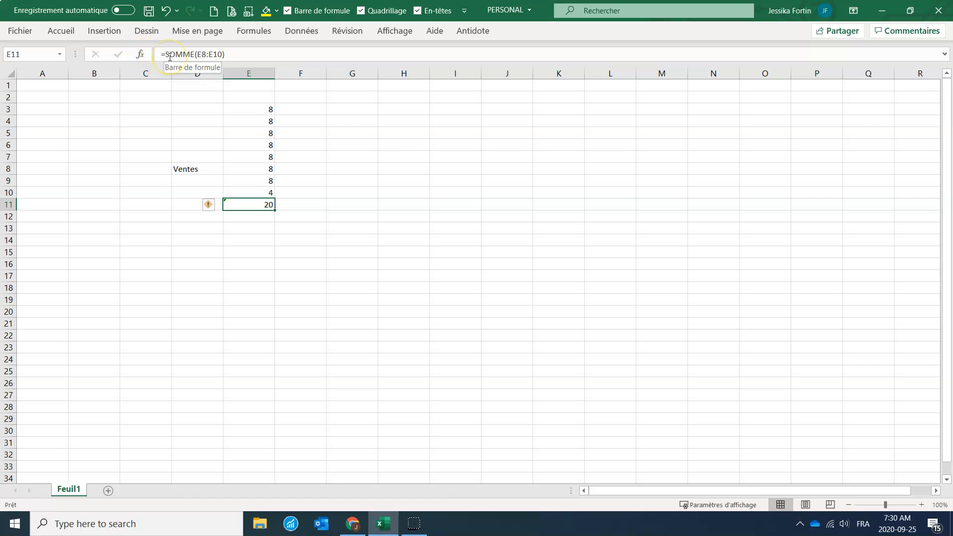
click(262, 205)
double_click(263, 205)
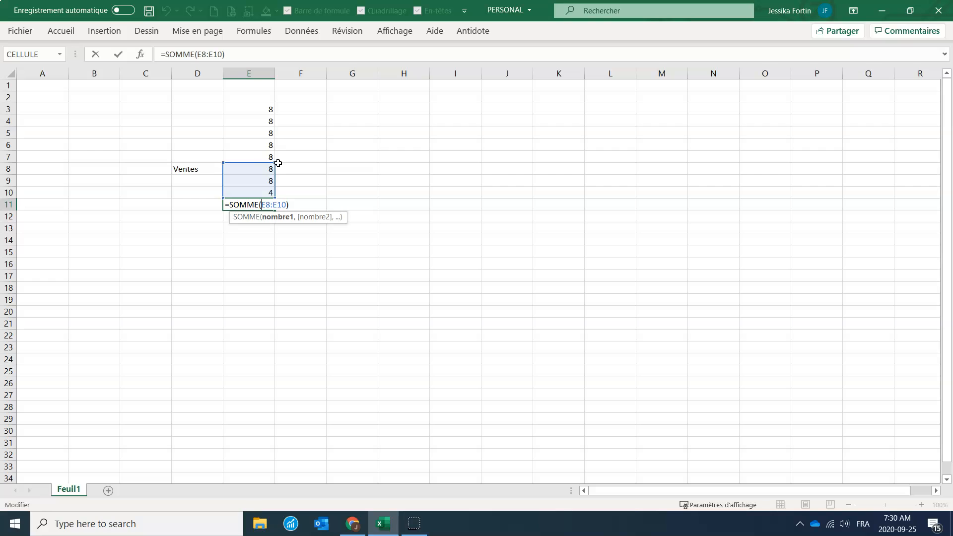
drag(276, 164, 270, 109)
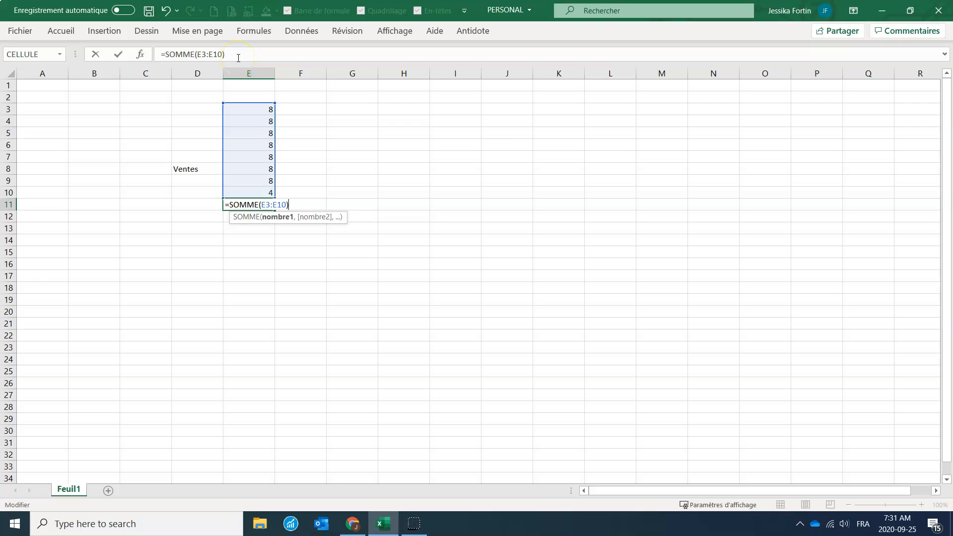
key(Return)
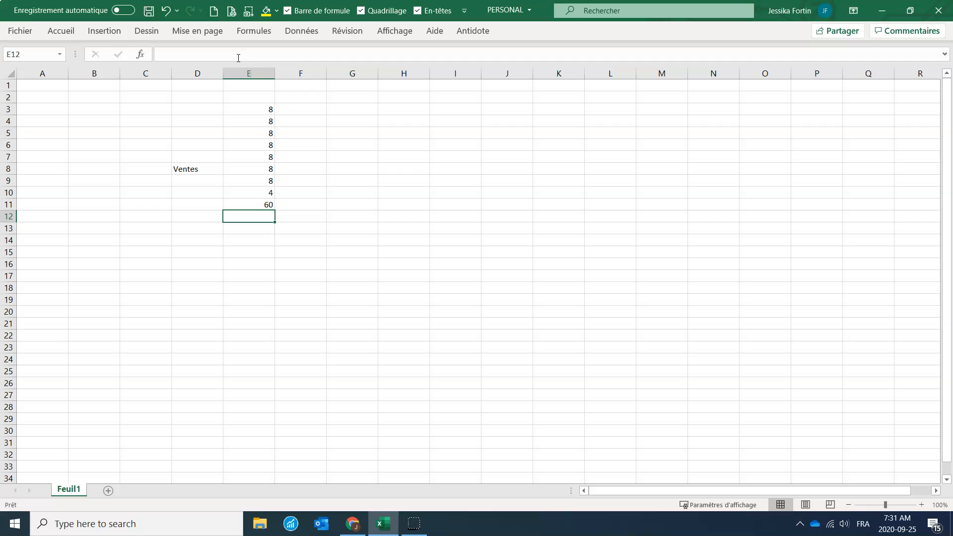
Step: Replace the formula in E11 with the cell-by-cell addition =E3+E4+E5+E6+E7+E8+E9+E10
click(259, 204)
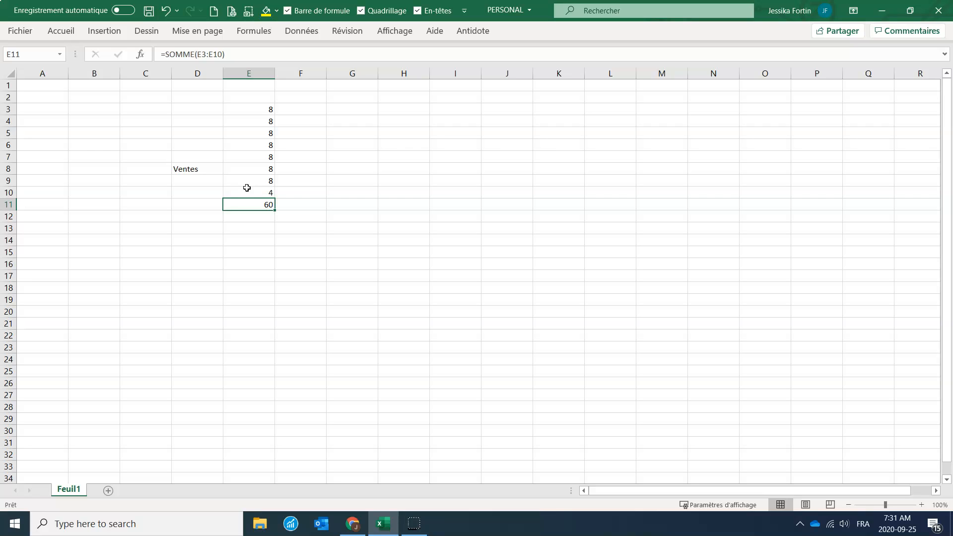
double_click(250, 206)
key(Return)
click(250, 207)
text(=)
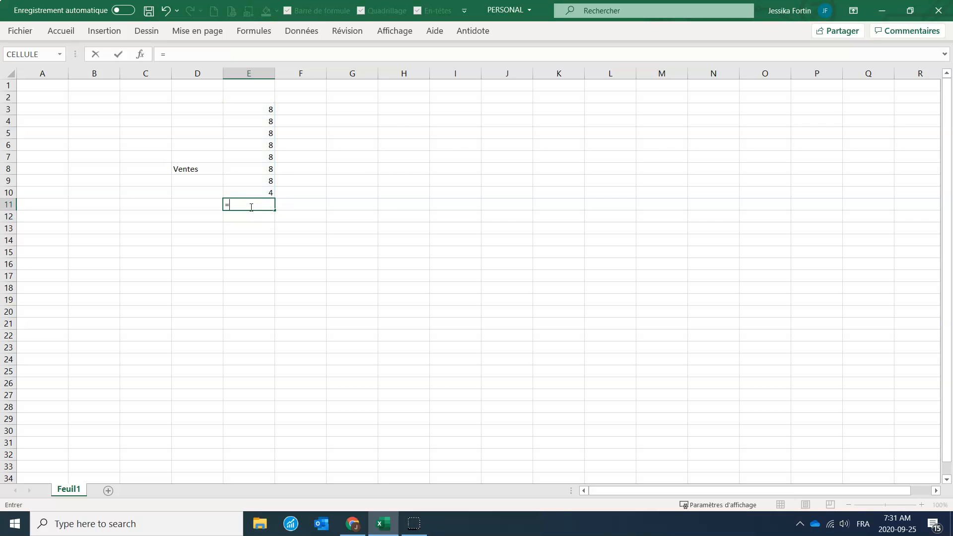
click(265, 108)
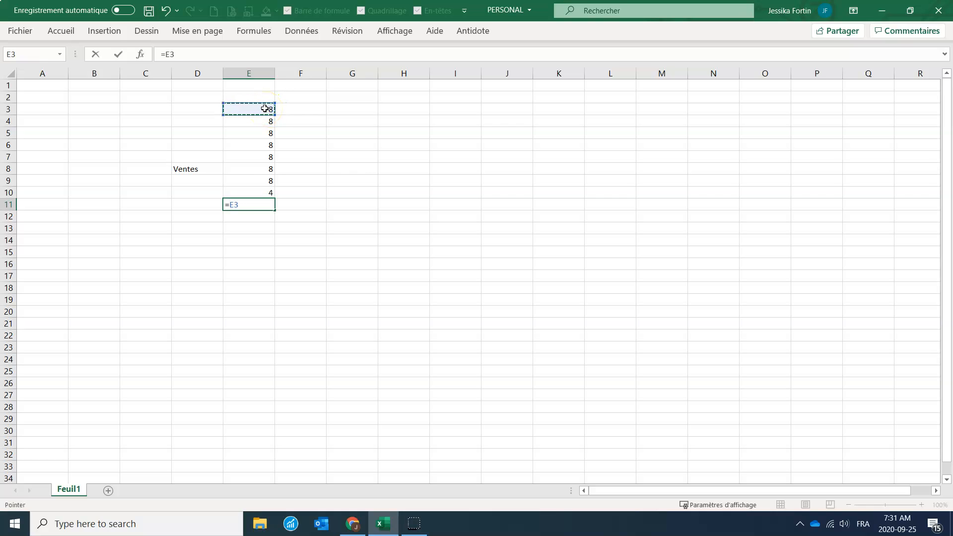
text(+)
click(251, 121)
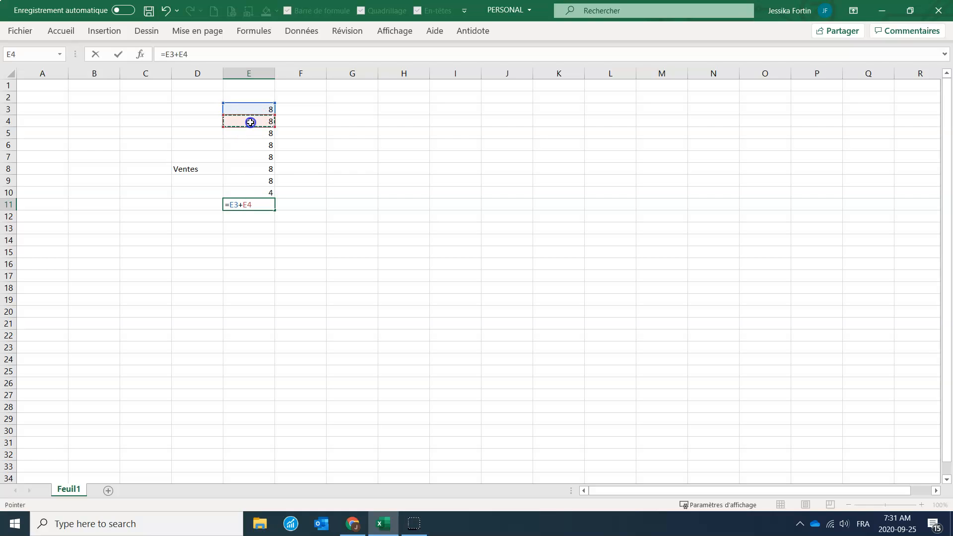
text(+)
click(252, 134)
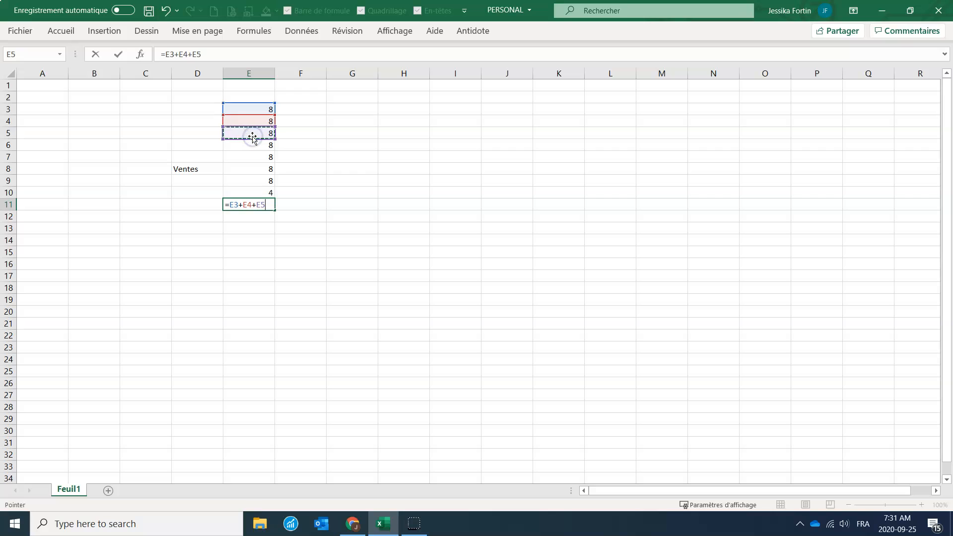
text(+)
click(256, 144)
text(+)
click(258, 158)
text(+)
click(259, 168)
text(+)
click(260, 181)
text(+)
click(260, 192)
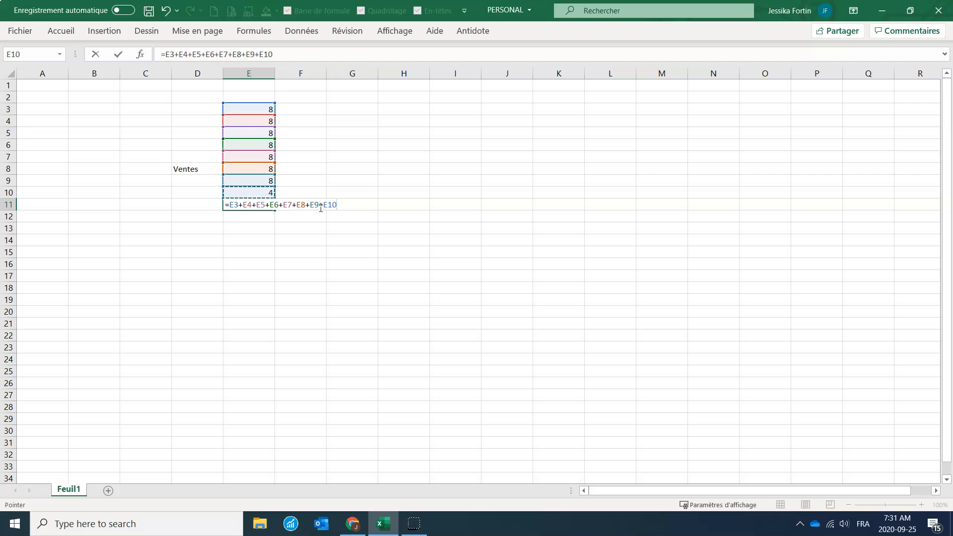
key(Return)
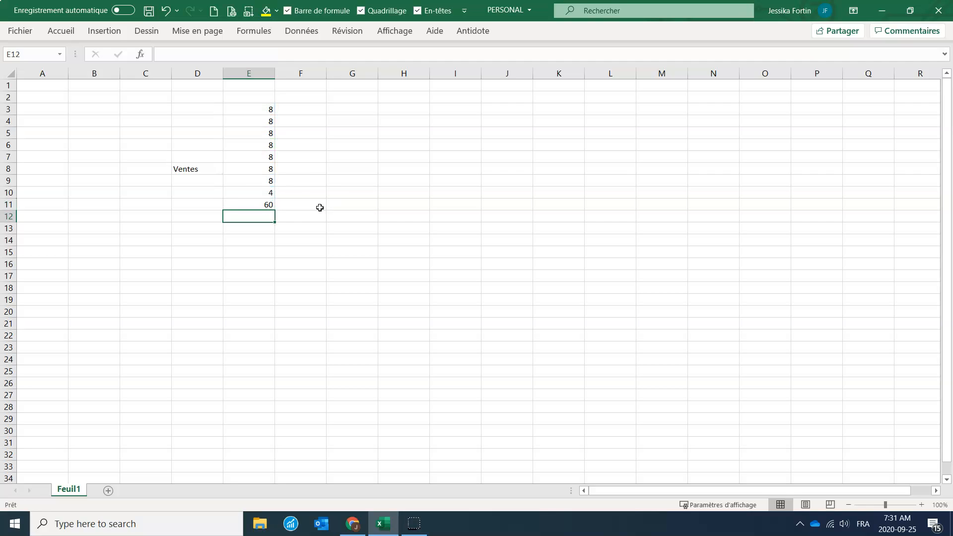
Step: Clear the contents of the range E3:E12
drag(259, 110, 269, 216)
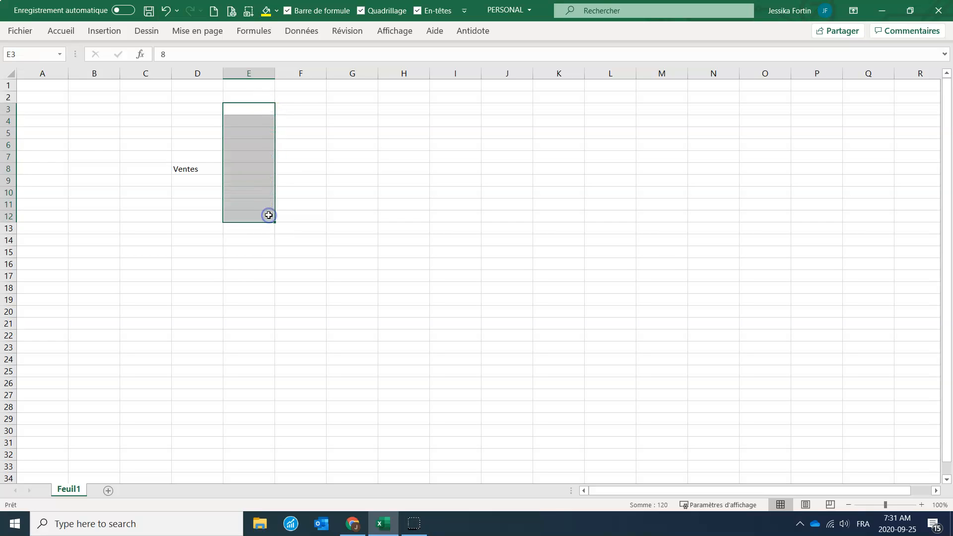
key(Delete)
click(222, 277)
Step: Enter the value 4 in cell E8 beside Ventes and in cell I16
click(251, 168)
text(4)
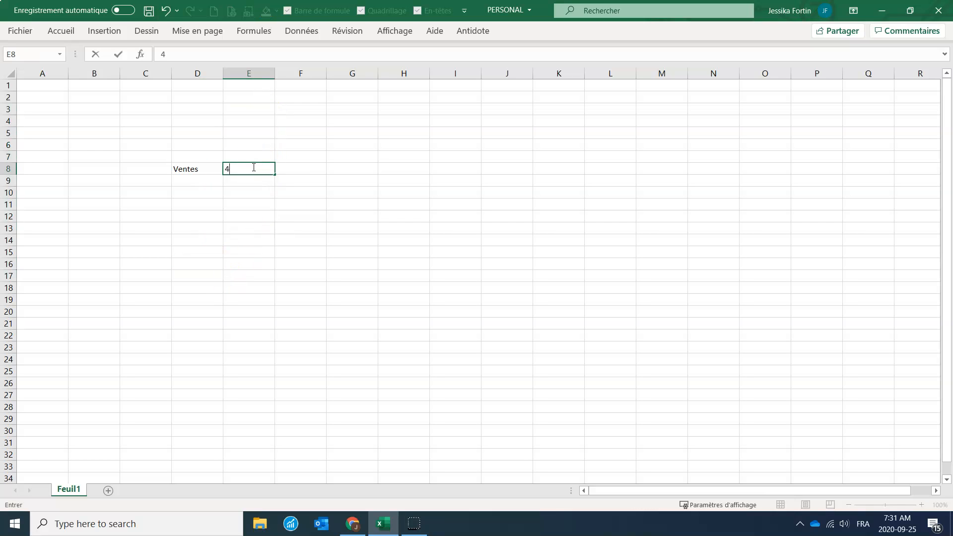
key(Return)
click(450, 263)
text(4)
key(Return)
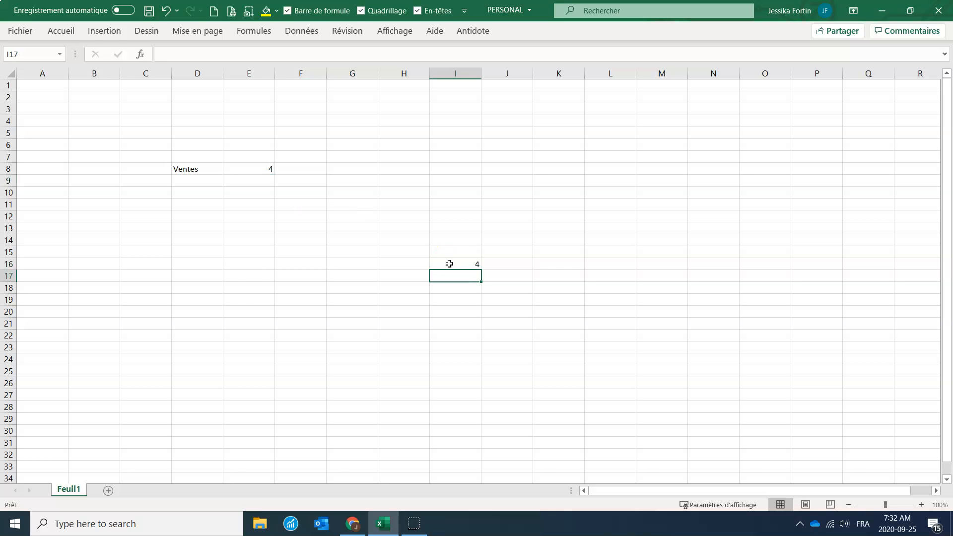
Step: Enter the formula =E8+I16 in cell E20 to add the two separate values
click(252, 310)
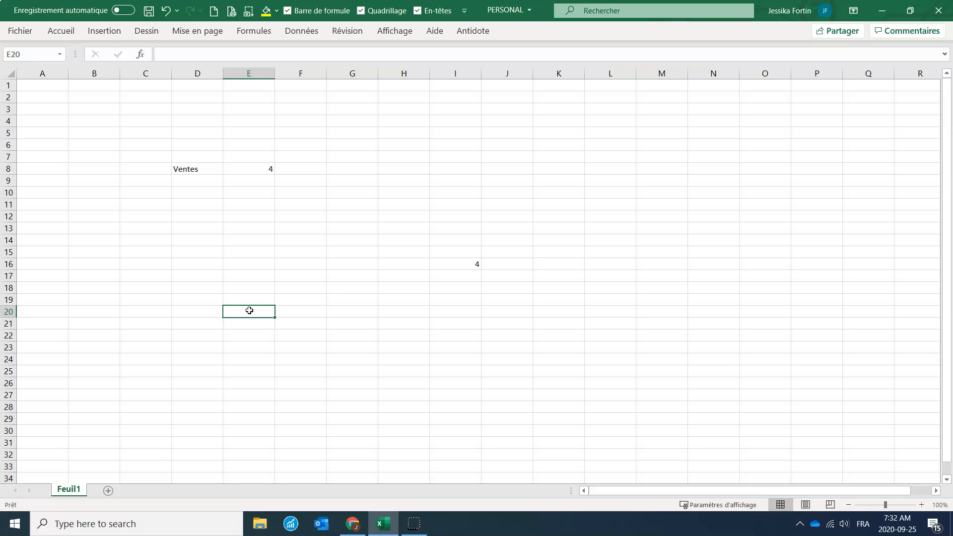
text(=)
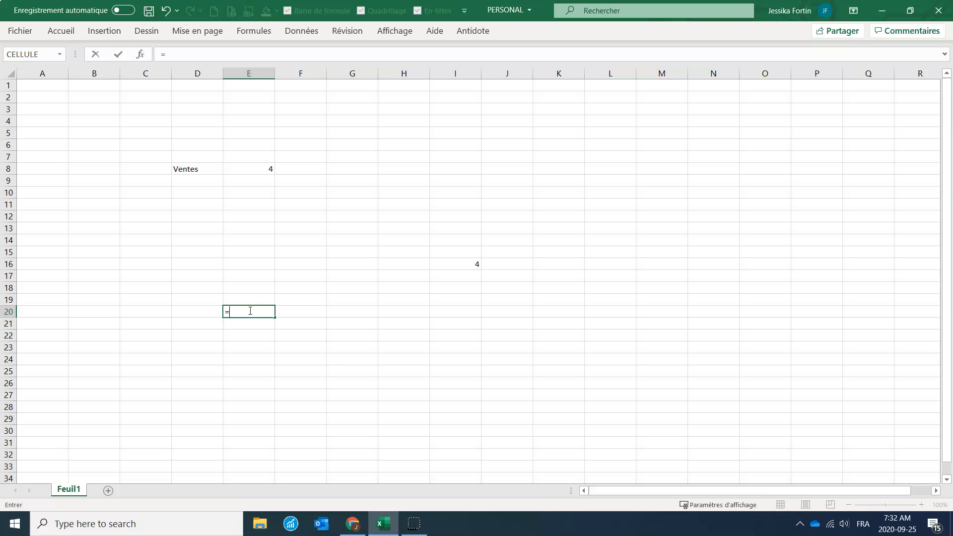
click(257, 169)
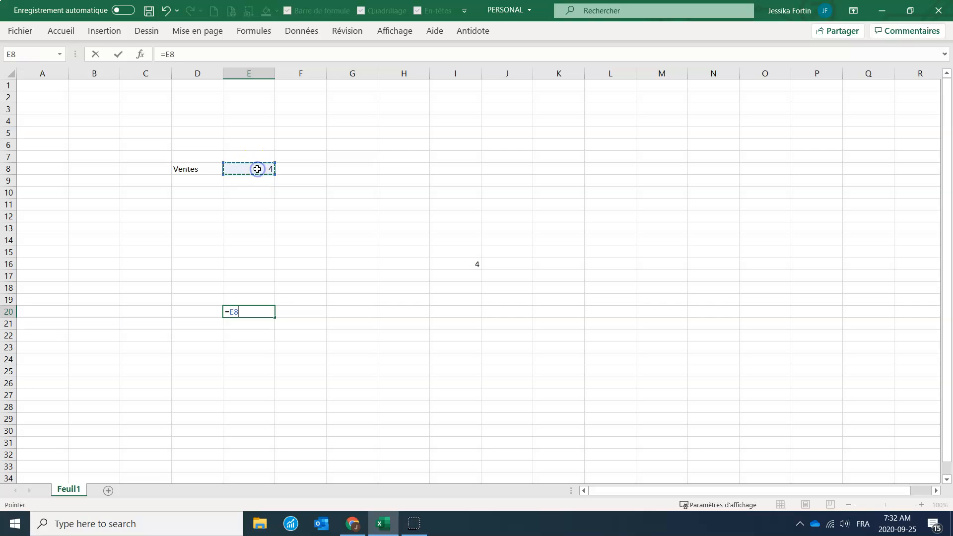
text(+)
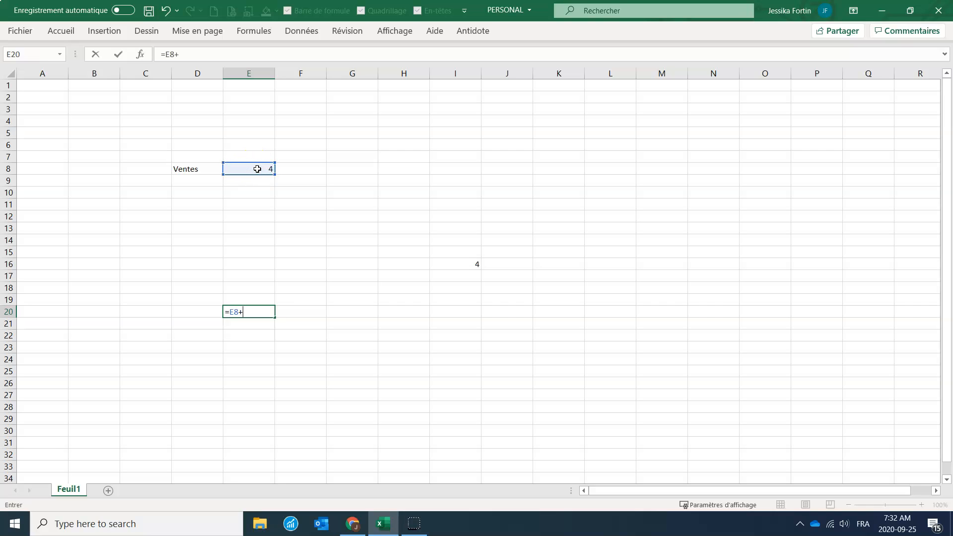
click(471, 266)
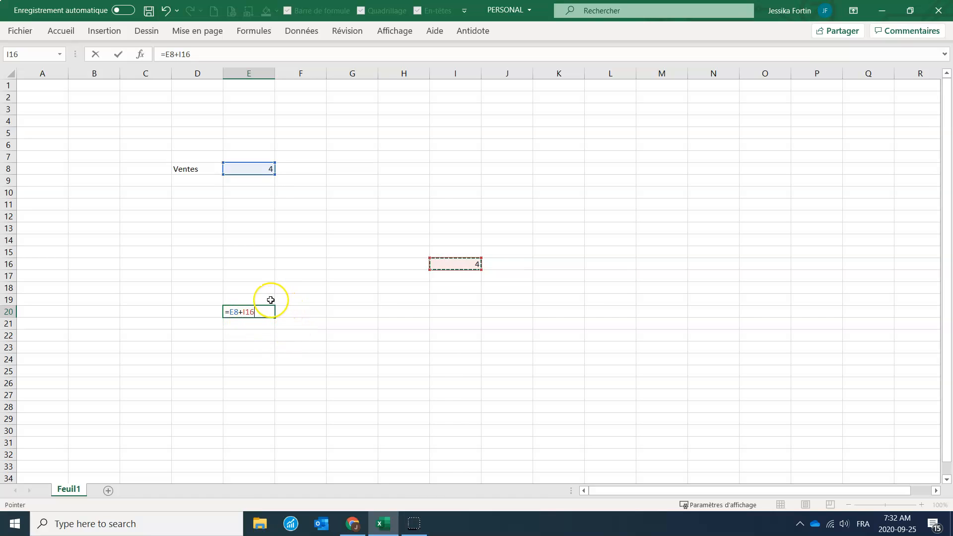
key(Return)
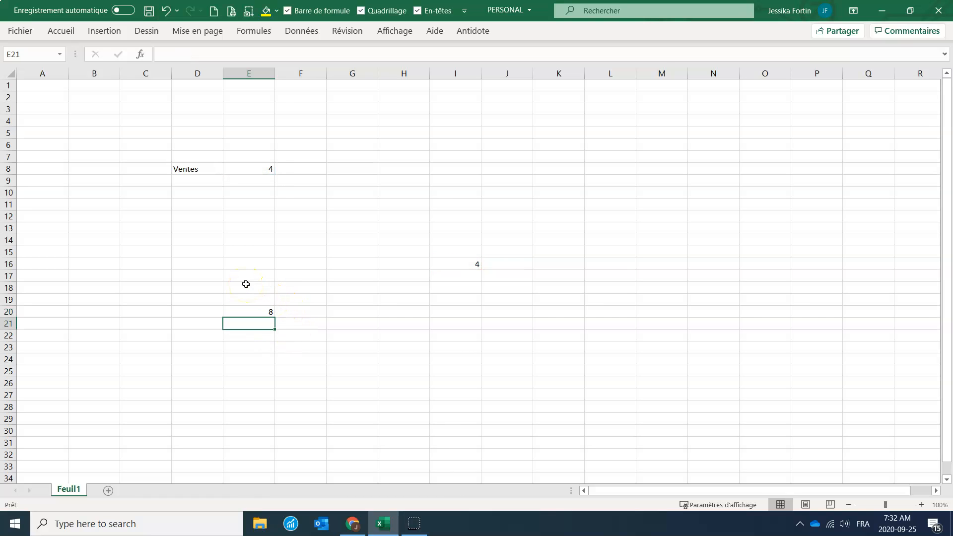
Step: Change the value in I16 to 2 and inspect the cell references used by the formula in E20
click(455, 264)
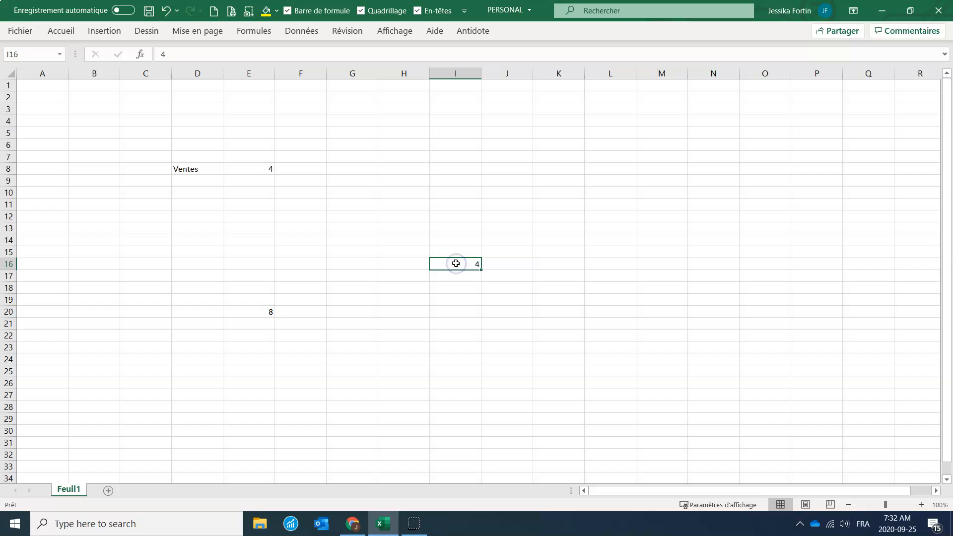
text(2)
key(Return)
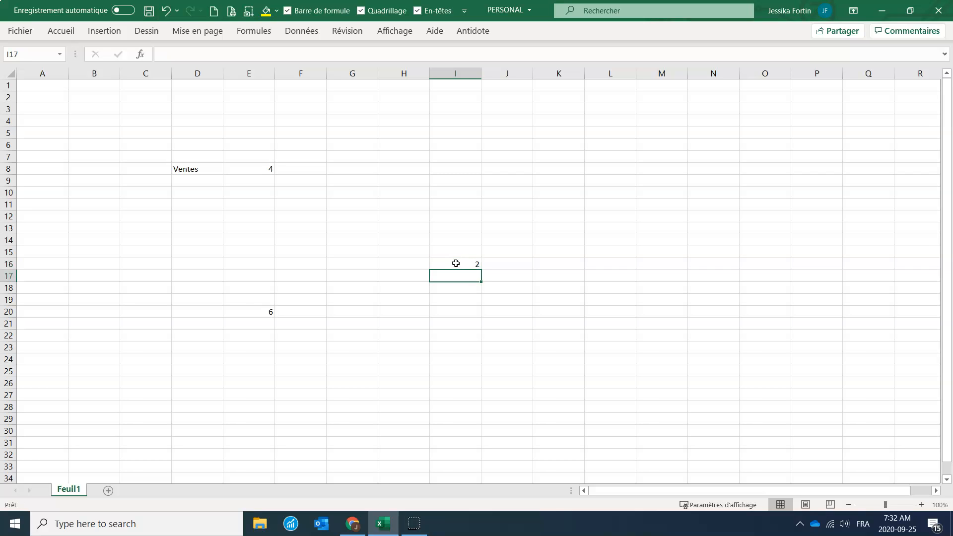
double_click(265, 312)
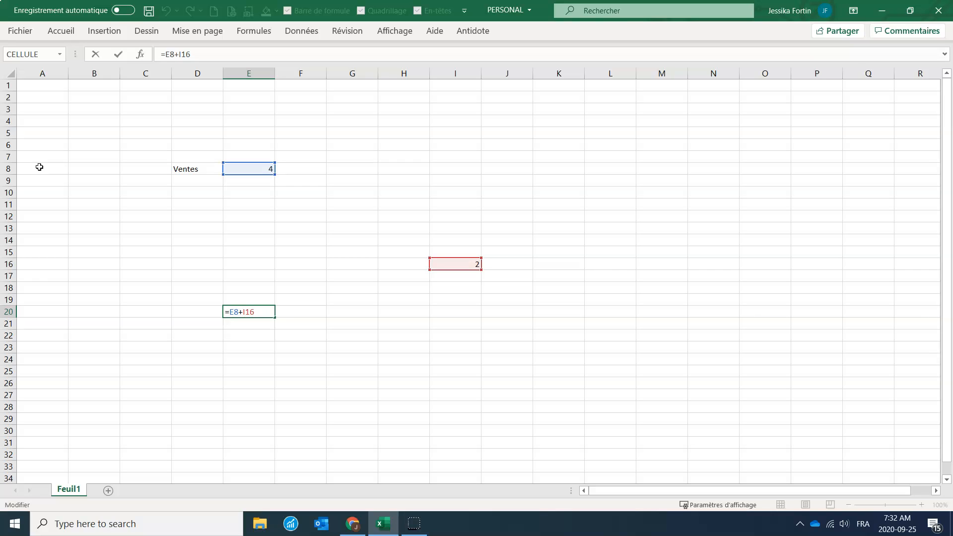
key(Escape)
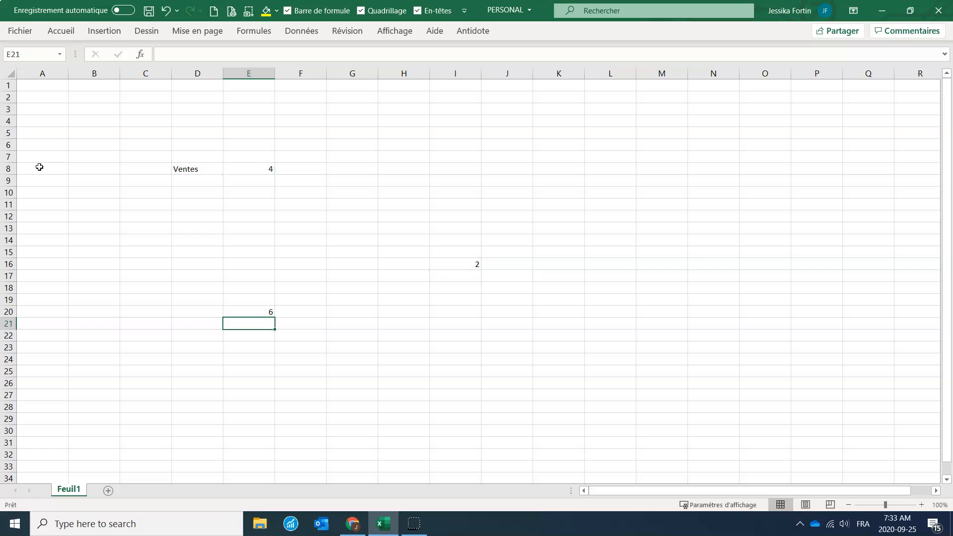
Step: Enter the formula =E8-I16 in cell E20 to subtract the second value from the first
click(248, 311)
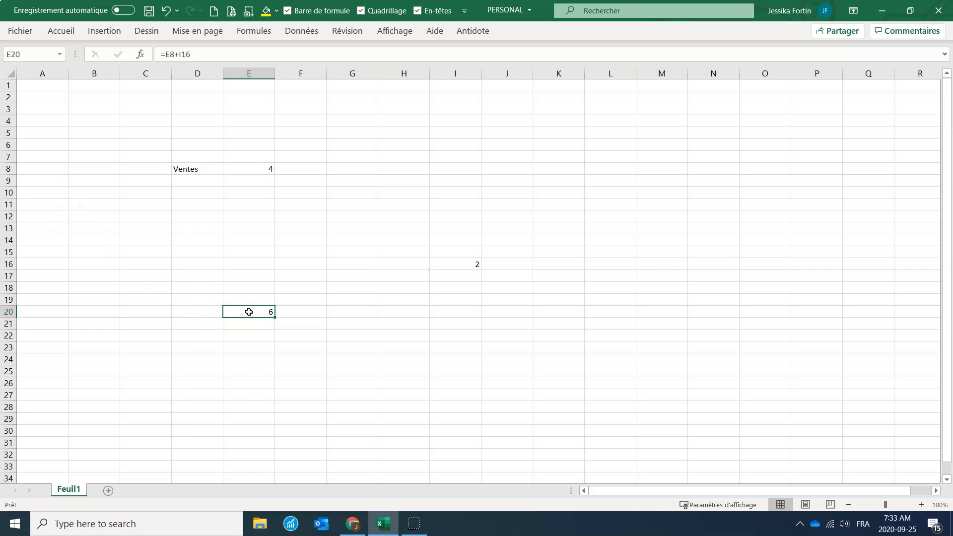
text(=)
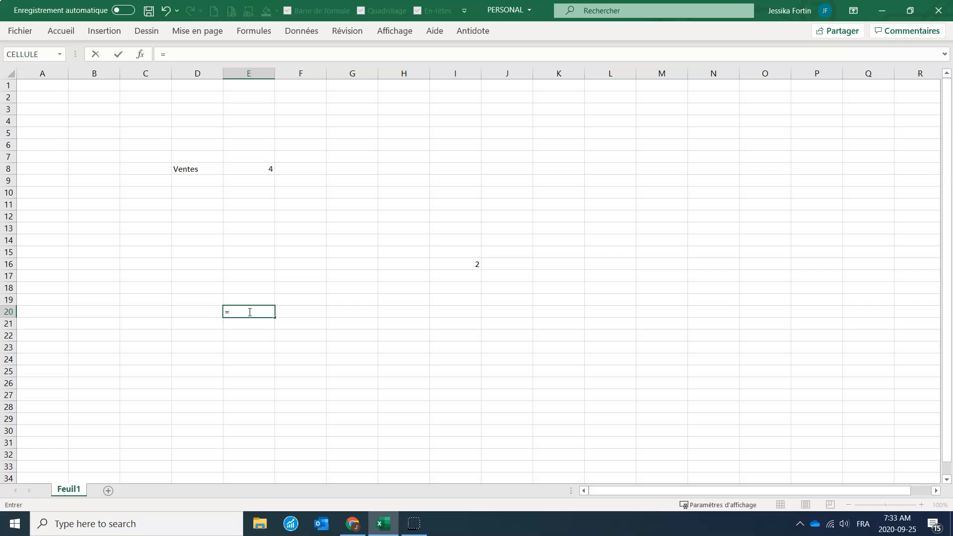
click(254, 169)
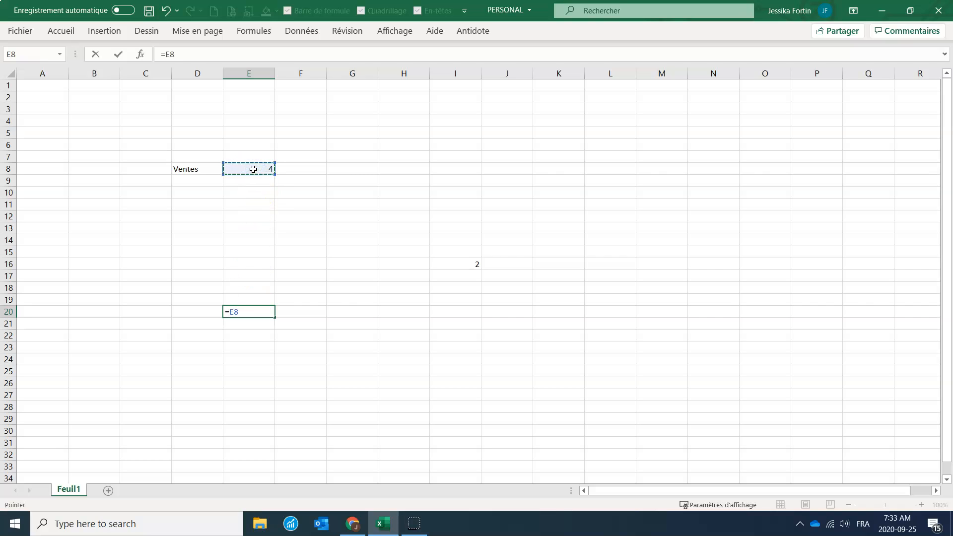
text(-)
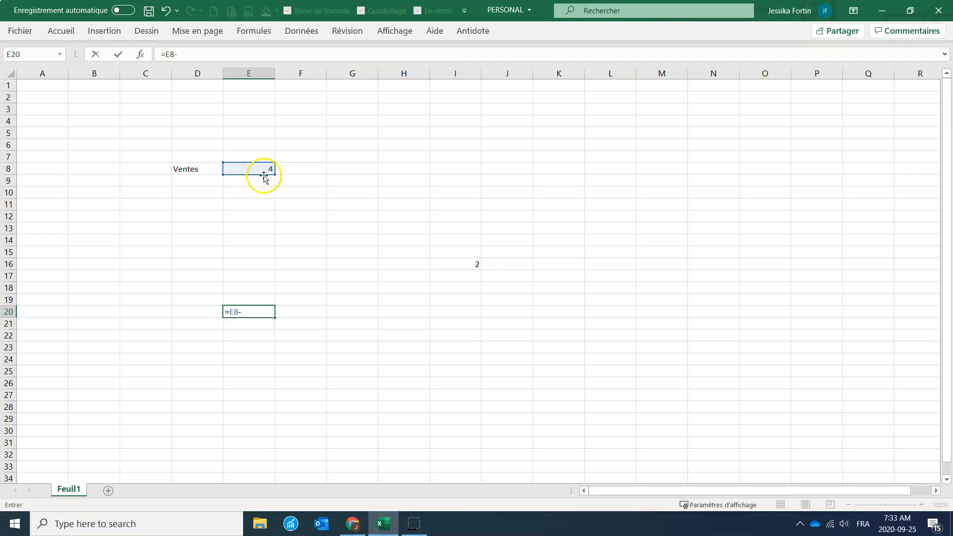
click(477, 260)
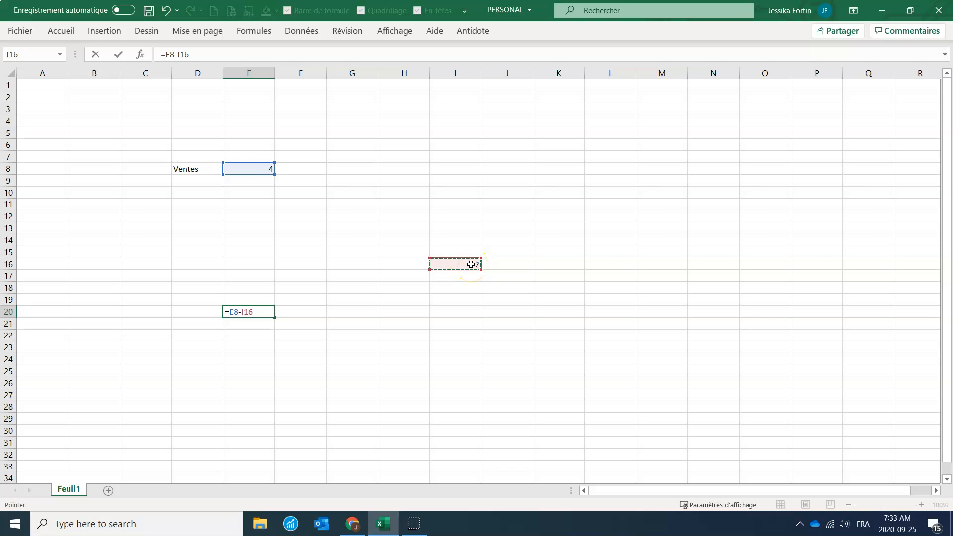
key(Return)
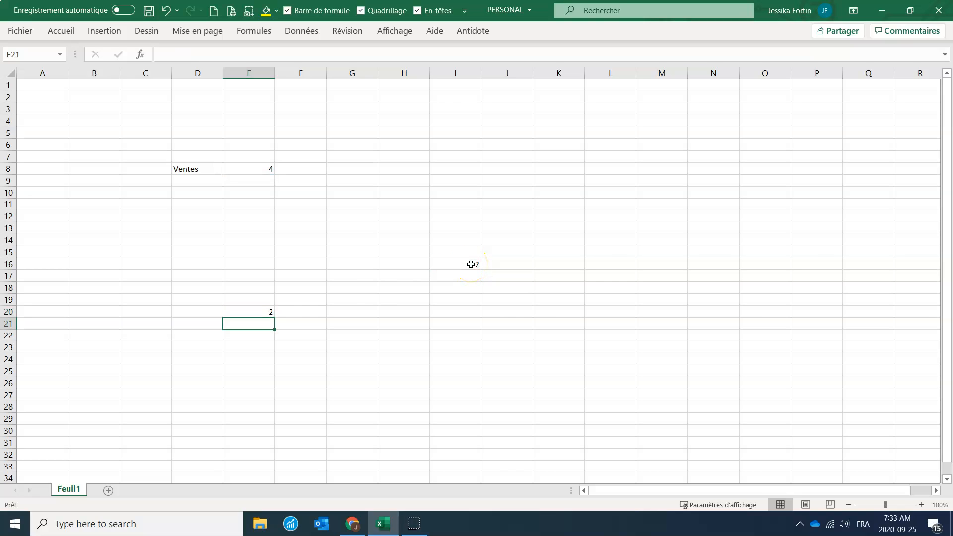
Step: Replace the subtraction in cell E20 with the division formula =E8/I16 and reselect the cell
click(259, 311)
double_click(259, 313)
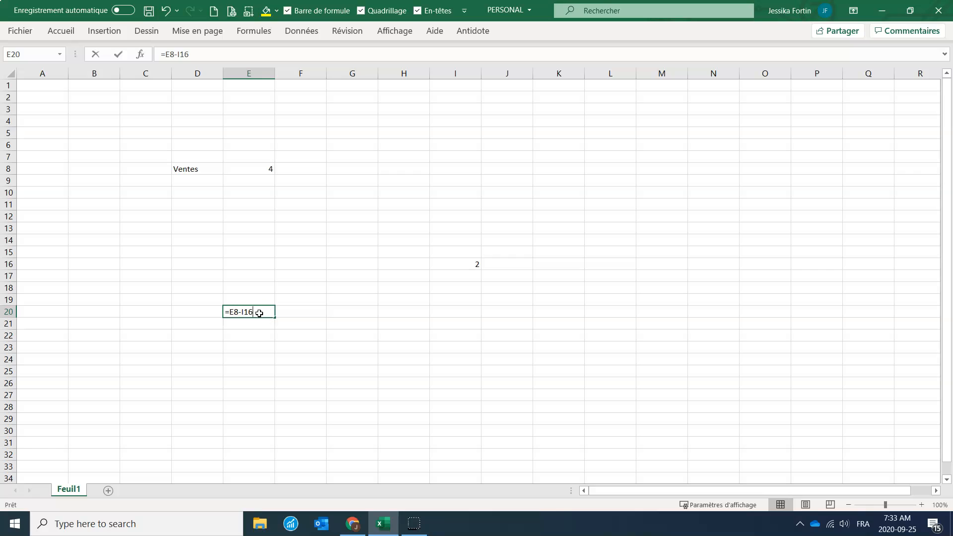
key(BackSpace)
key(BackSpace)
key(BackSpace)
key(BackSpace)
key(BackSpace)
key(BackSpace)
click(249, 169)
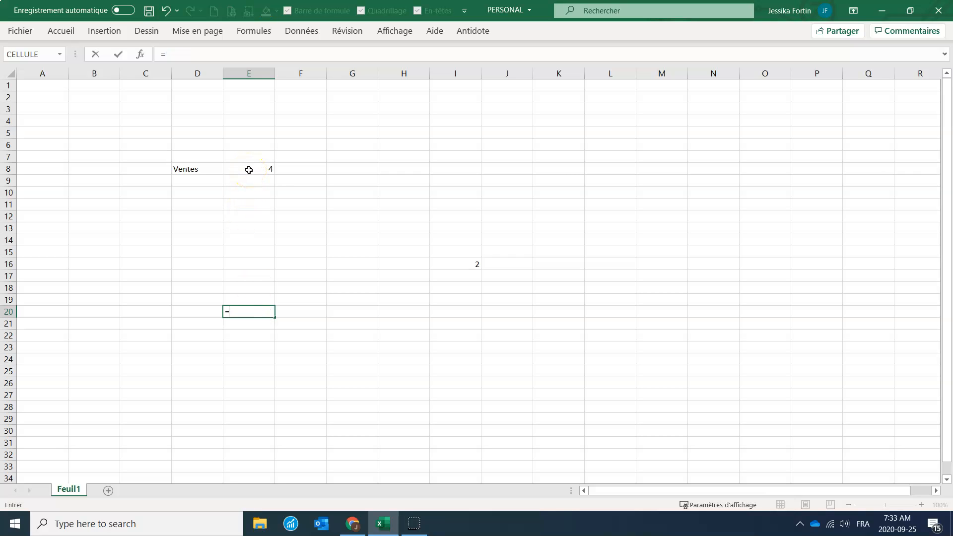
text(/)
click(456, 265)
key(Return)
key(Up)
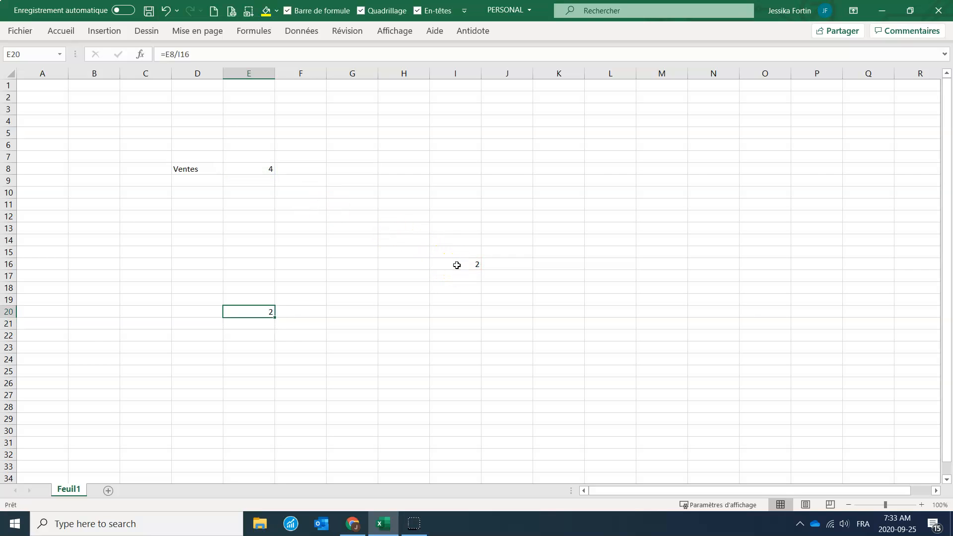
Step: Re-enter the formula =E8/I16 in cell E20 to divide the Ventes value by the value in I16
text(=)
click(257, 167)
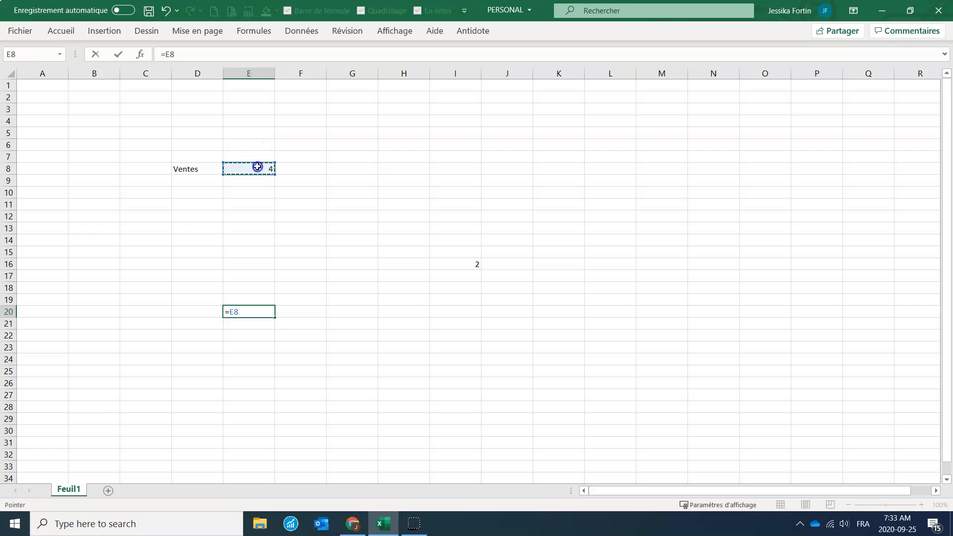
text(/)
click(453, 264)
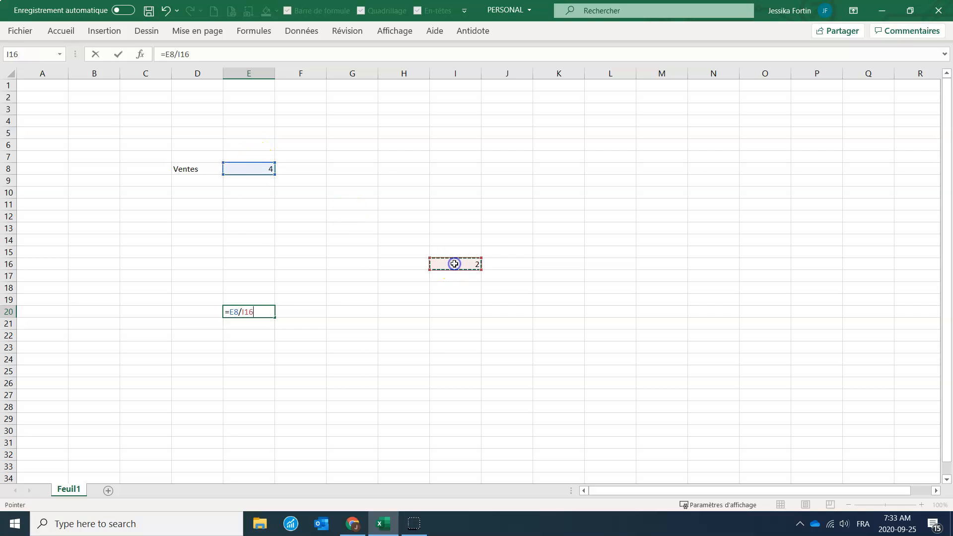
key(Return)
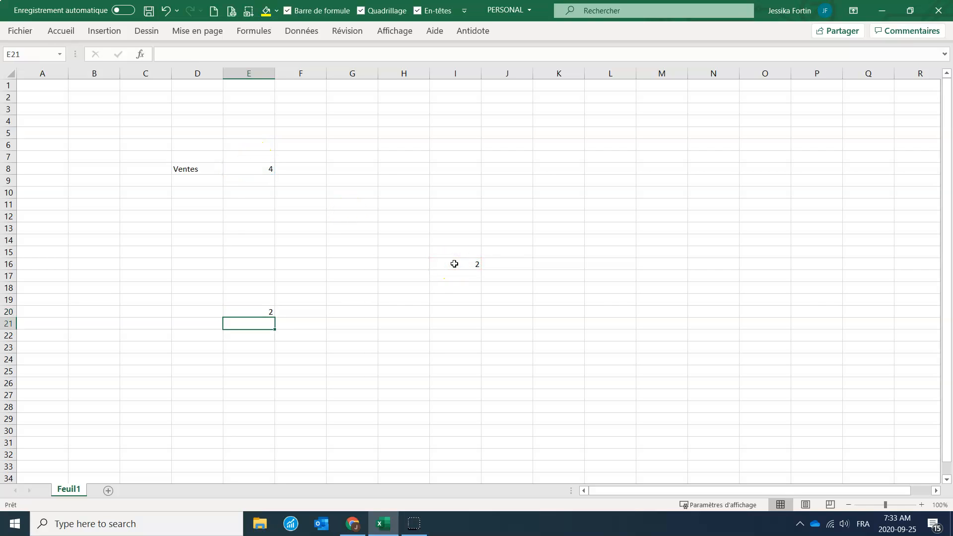
Step: Enter the formula =E20/E8 in cell E21 to divide the result in E20 by the Ventes value
text(=)
click(256, 314)
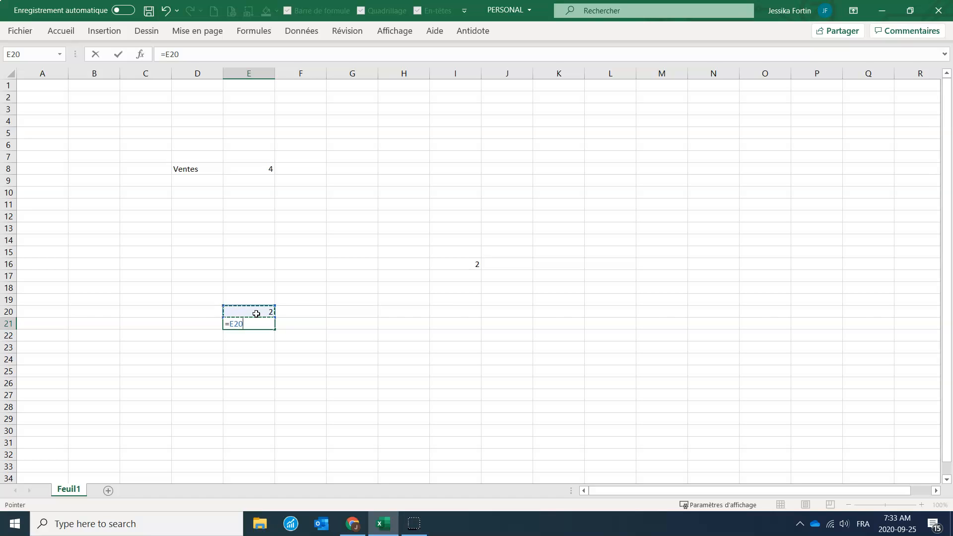
text(/)
click(245, 170)
key(Return)
Step: Format cell E21 as a percentage
click(243, 326)
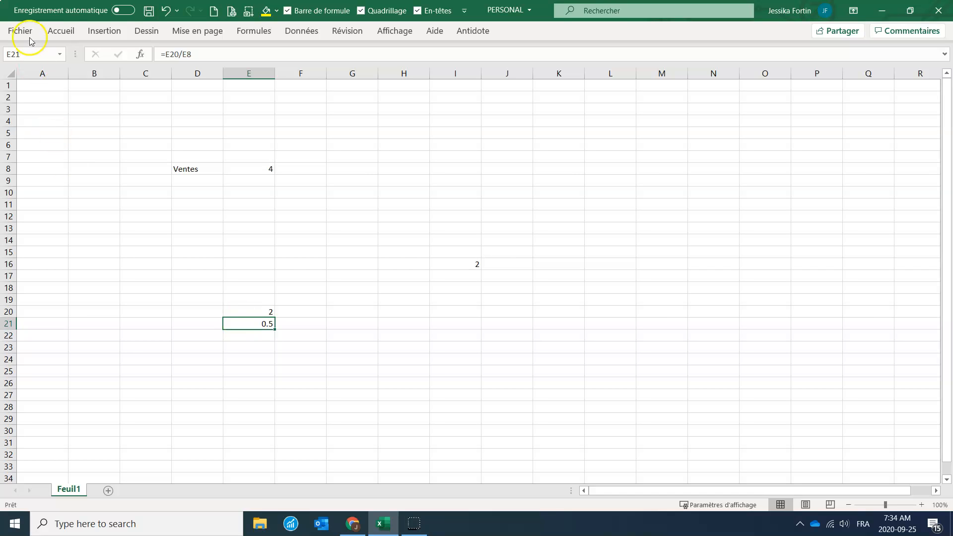
click(54, 33)
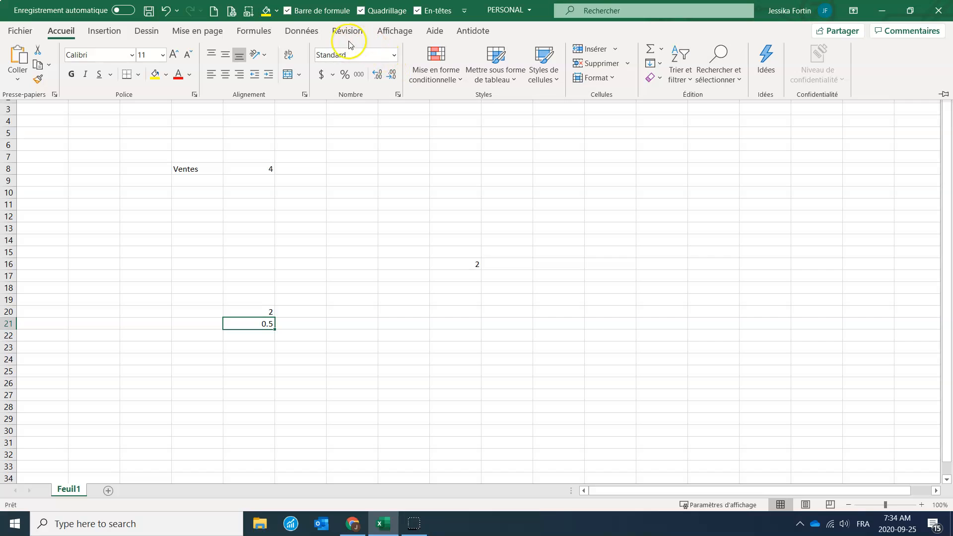
click(348, 77)
click(299, 337)
Step: Enter the values 0.25, 0.1 and 0.05 in cells F22 through F24
click(301, 334)
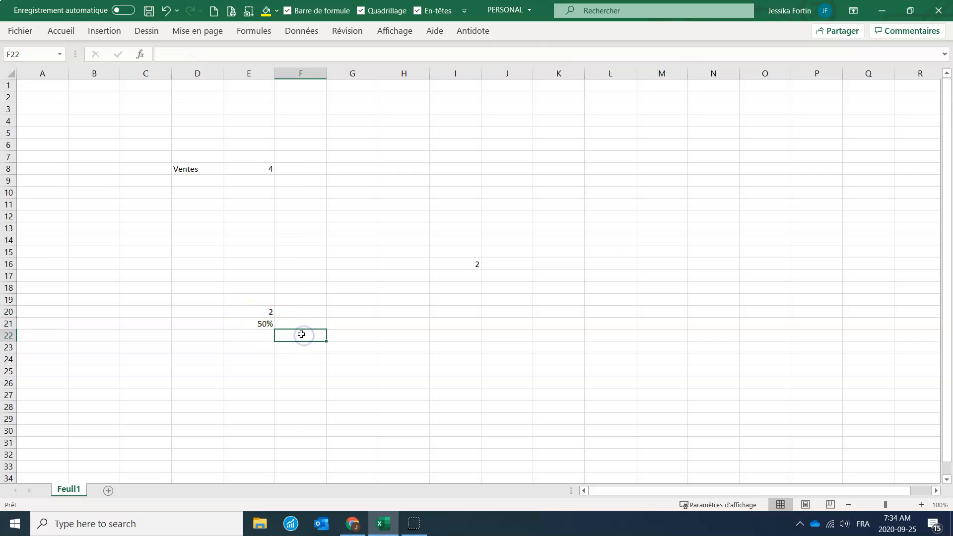
text(0.25)
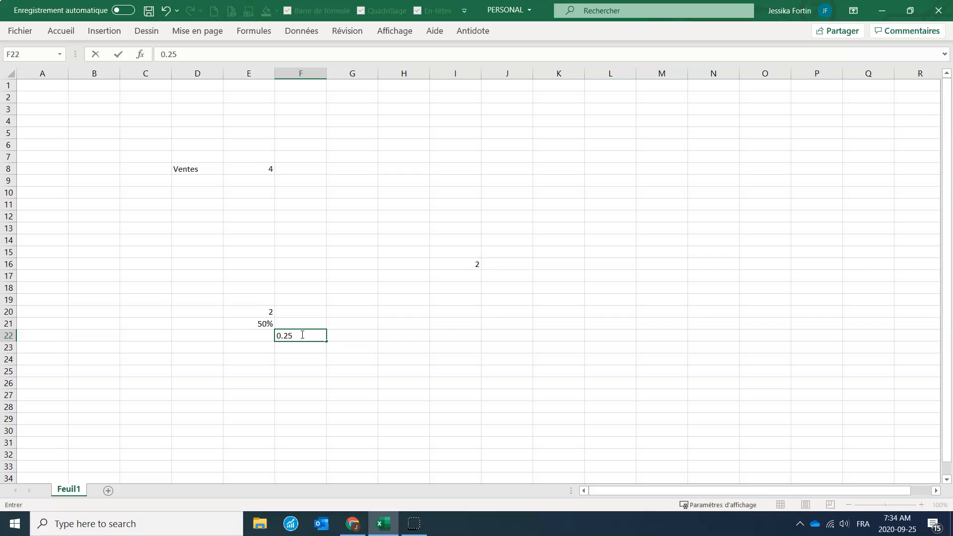
key(Return)
text(0.1)
key(Return)
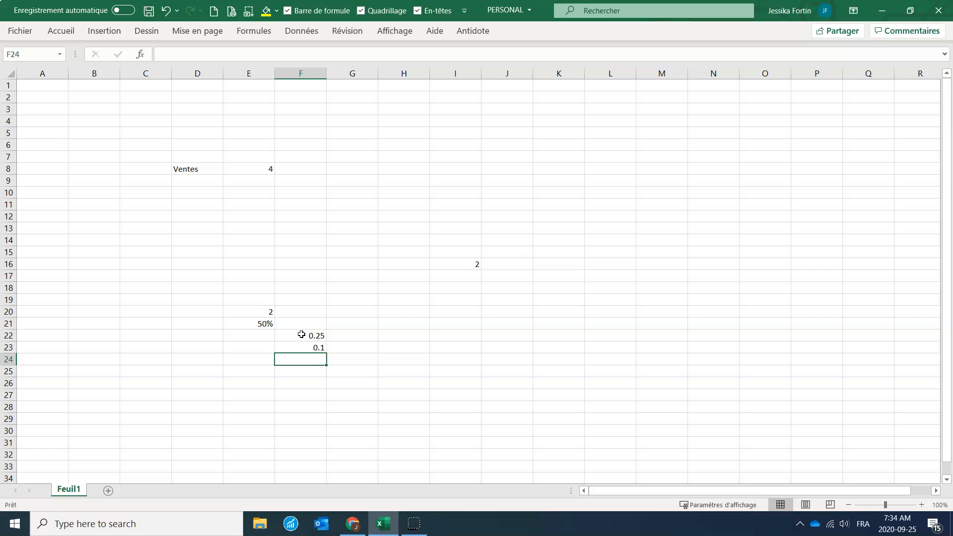
text(0.05)
key(Return)
Step: Format the range F22:F24 as percentages
drag(302, 335, 311, 362)
click(70, 32)
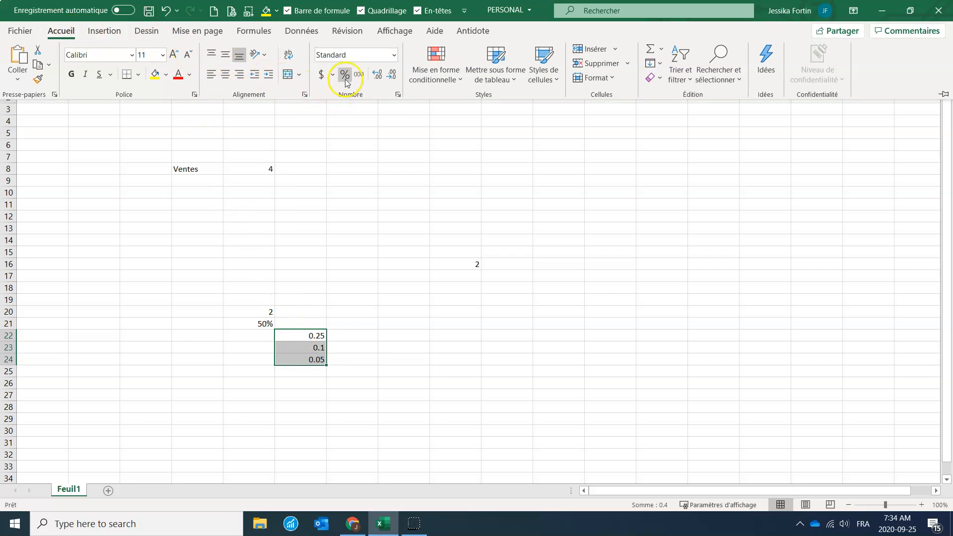
click(345, 79)
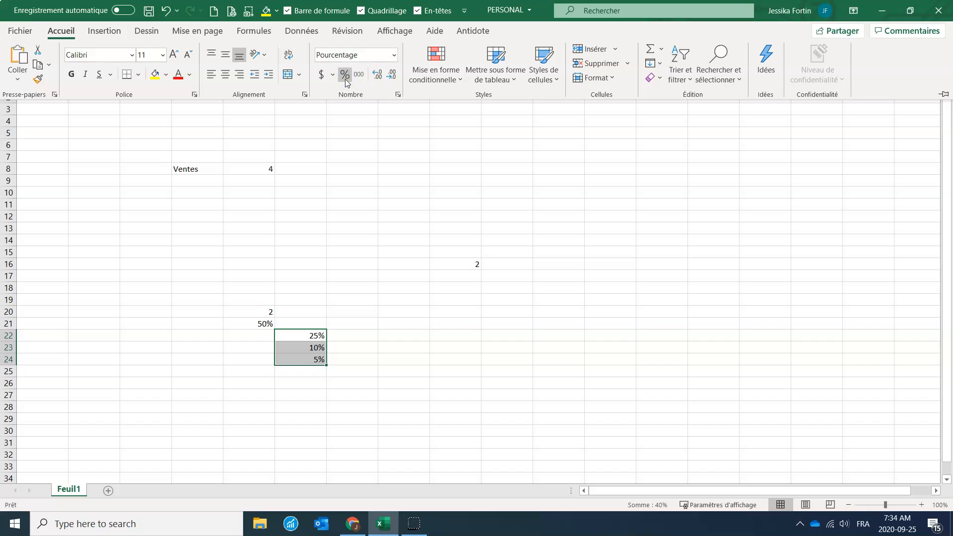
click(339, 251)
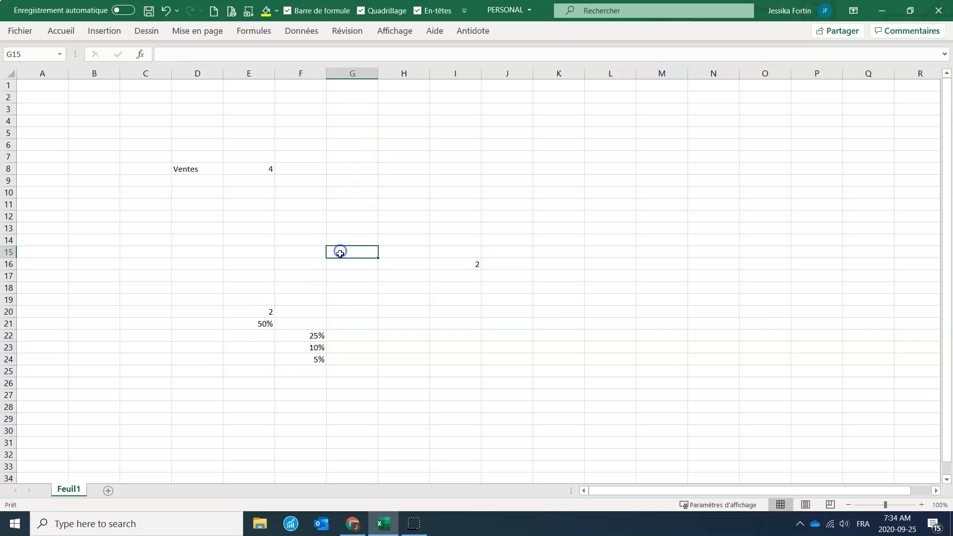
Step: Enter 0.5 in cell G6 and 0.2 in cell M11
click(362, 147)
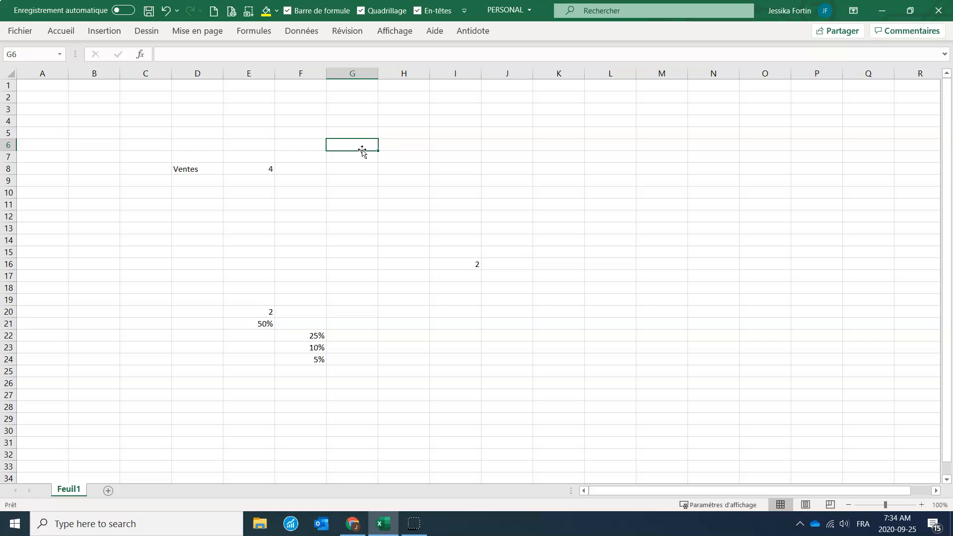
text(0.5)
click(662, 207)
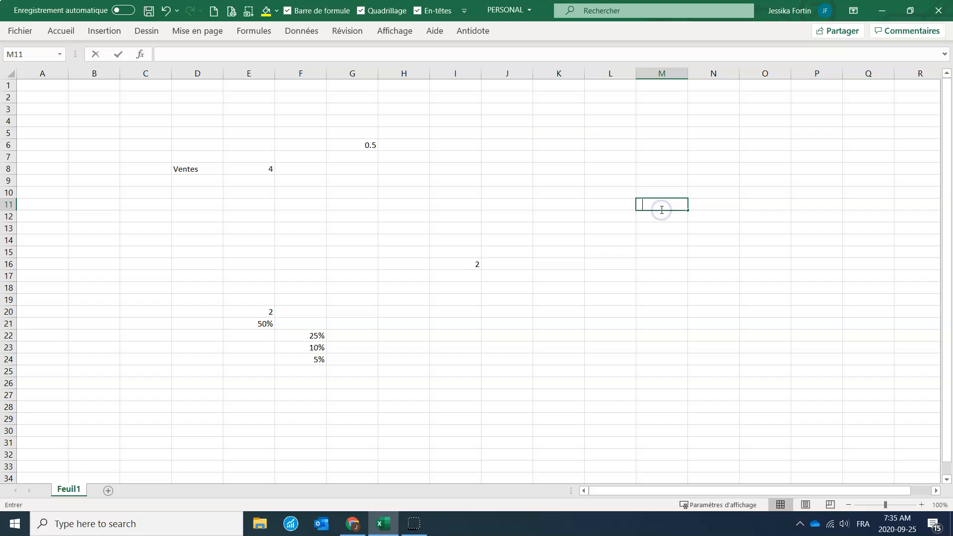
text(0.2)
click(651, 248)
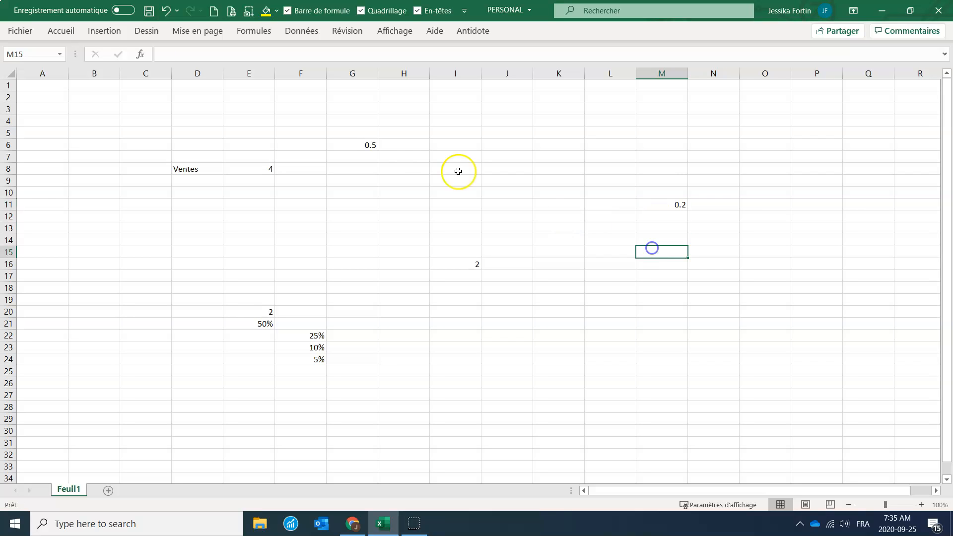
Step: Select the non-adjacent cells G6, M11 and F22 together and format them as percentages
click(370, 145)
click(675, 205)
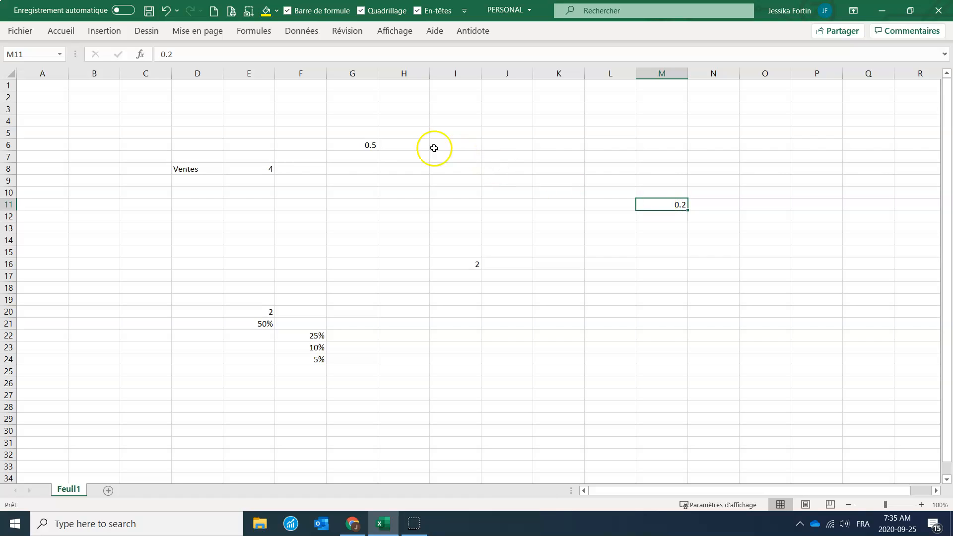
click(371, 144)
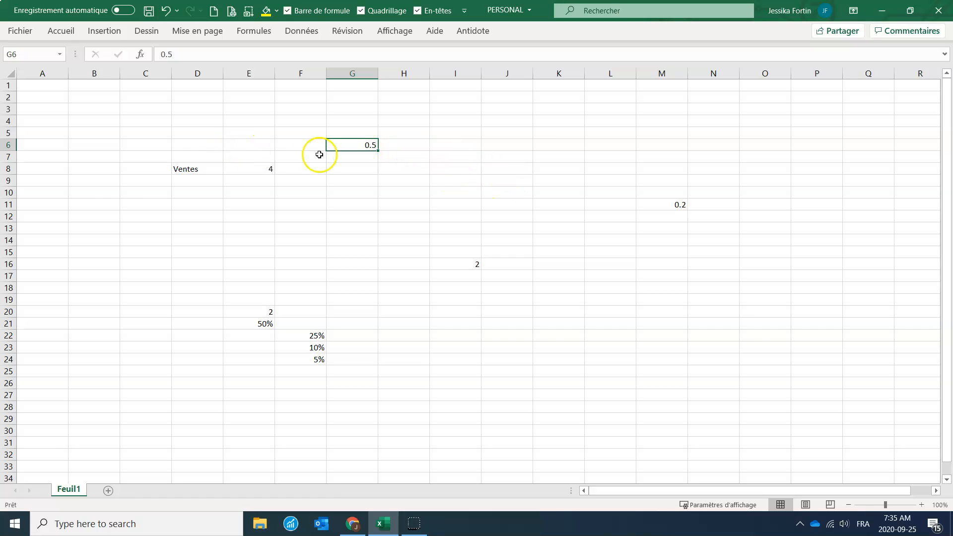
ctrl+click(667, 204)
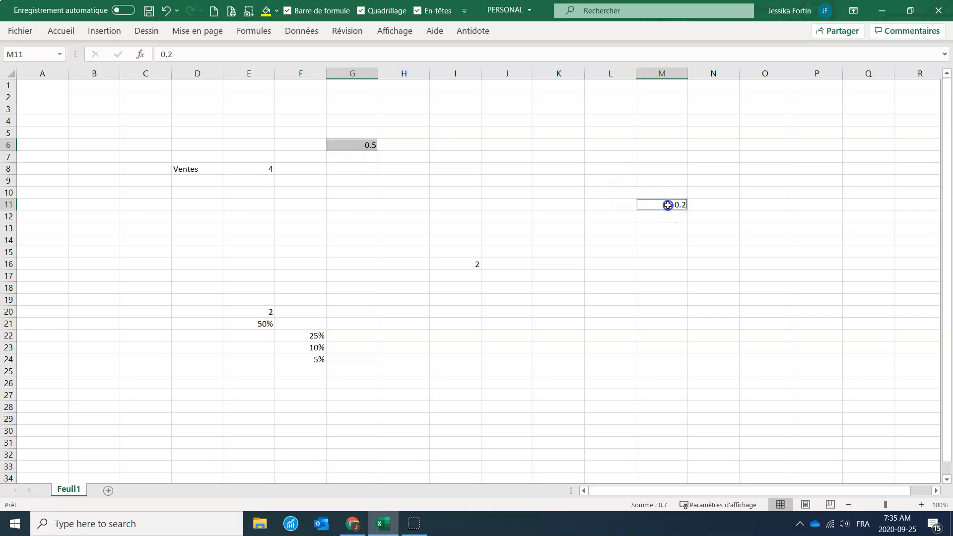
ctrl+click(319, 335)
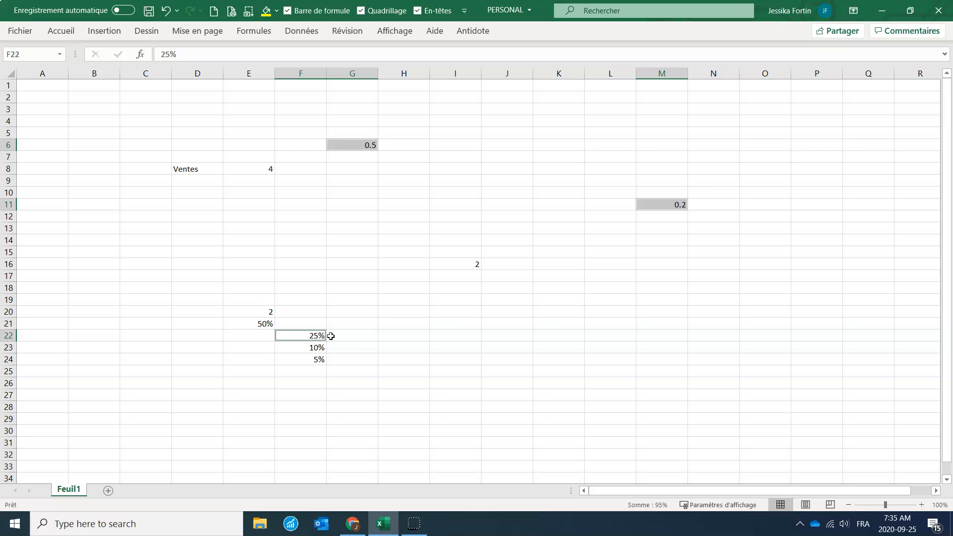
click(69, 31)
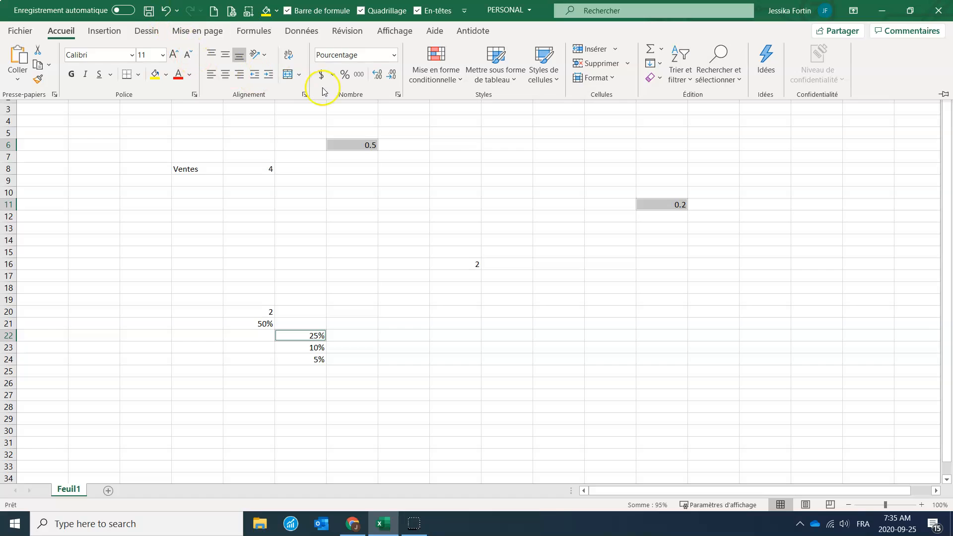
click(344, 77)
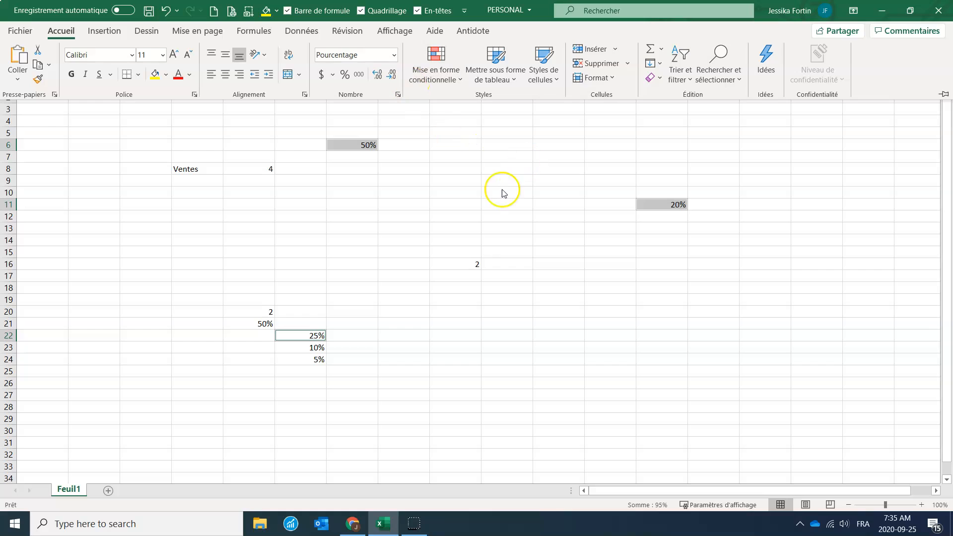
key(ctrl+F1)
Step: Enter 100000 in cell I18, check the cell's stored content, and retype the same value
click(456, 291)
text(100000)
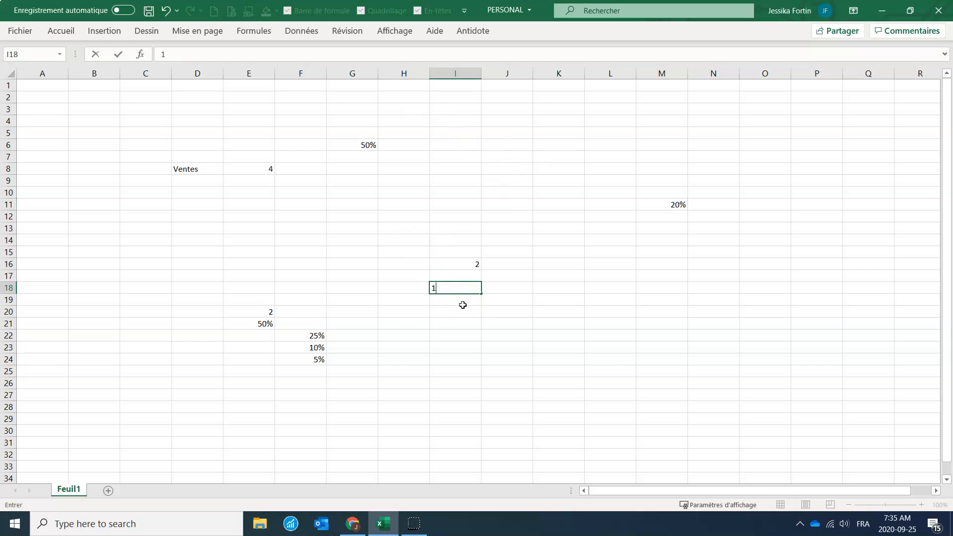
key(Return)
click(467, 298)
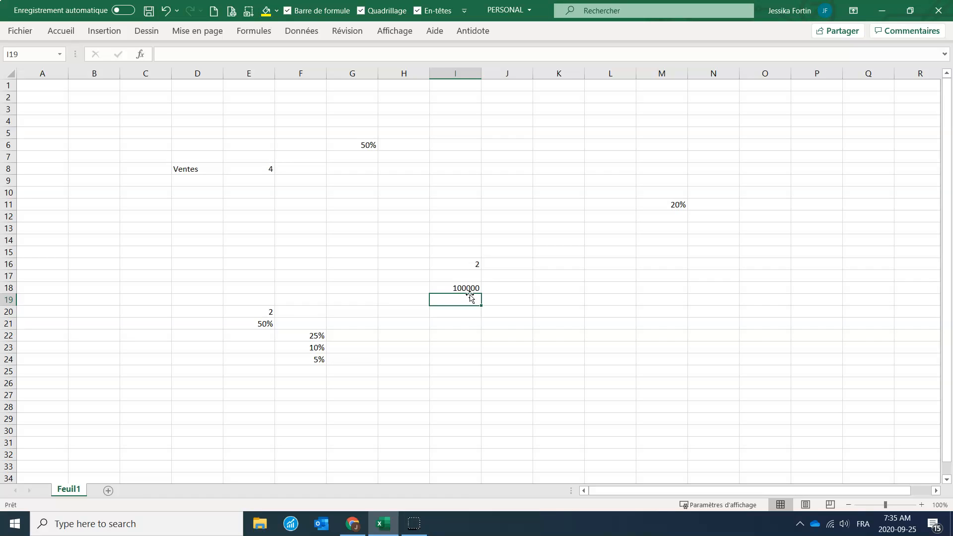
click(469, 287)
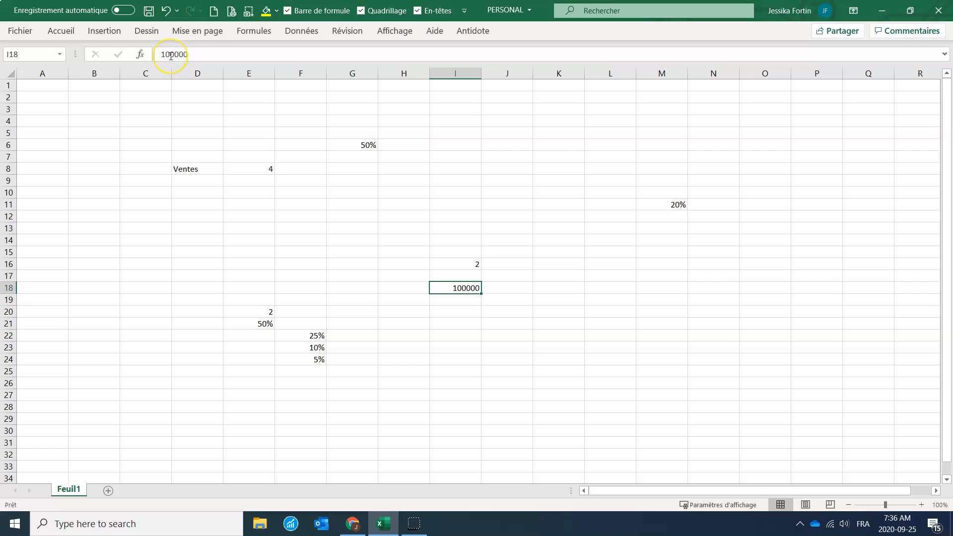
text(10)
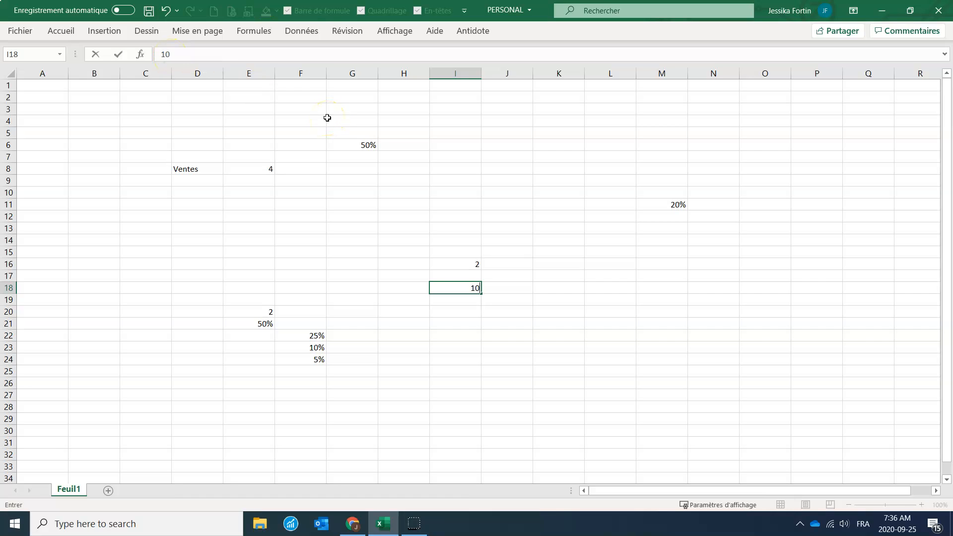
key(BackSpace)
key(BackSpace)
text(00)
key(Return)
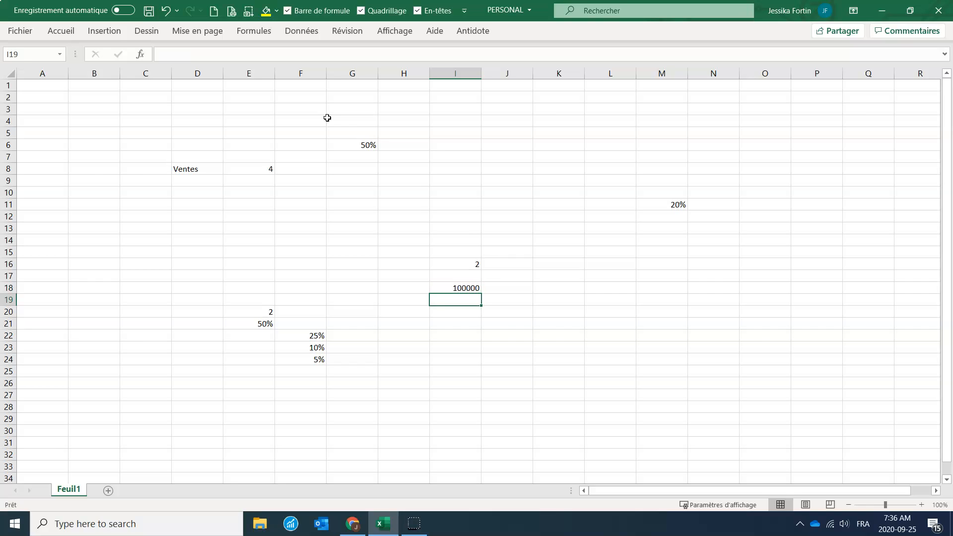
Step: Apply the thousands separator number style to cell I18
click(466, 288)
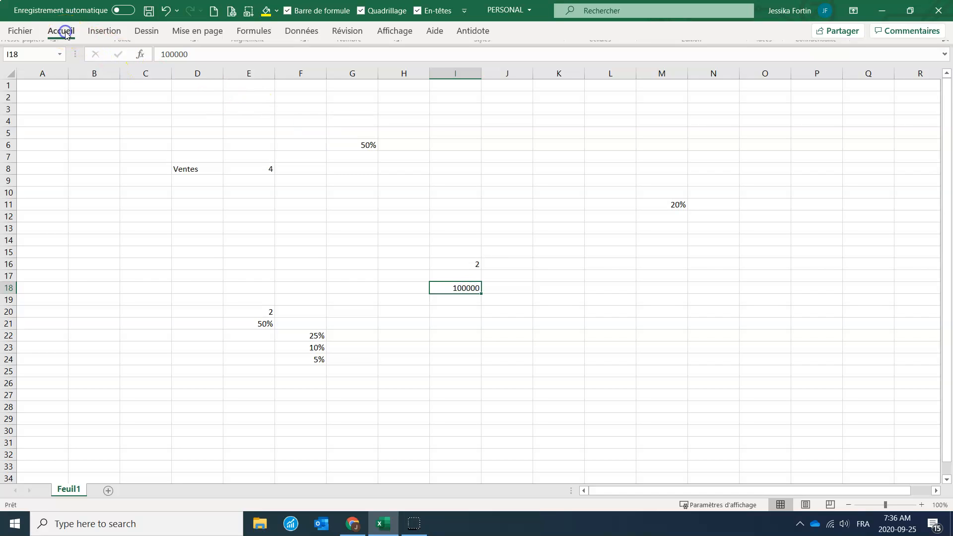
click(62, 31)
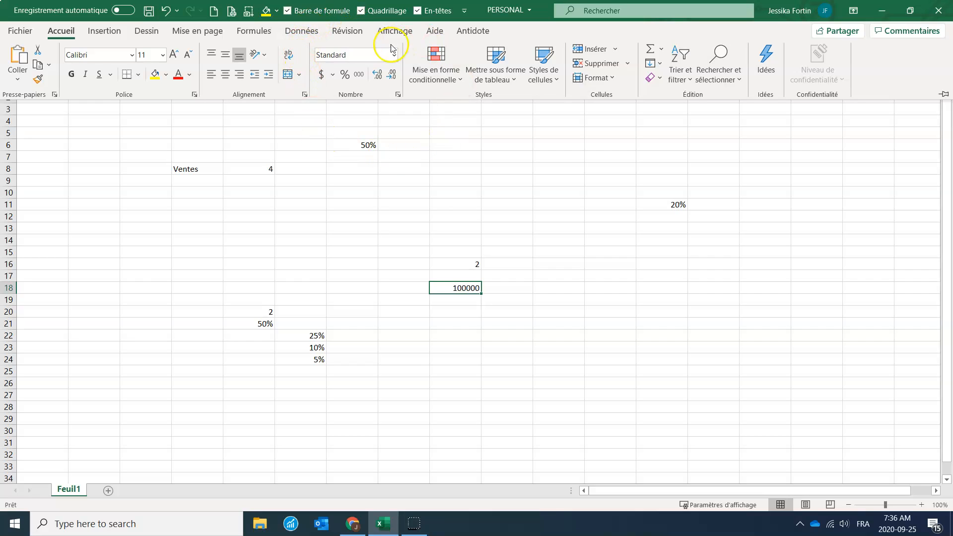
click(361, 78)
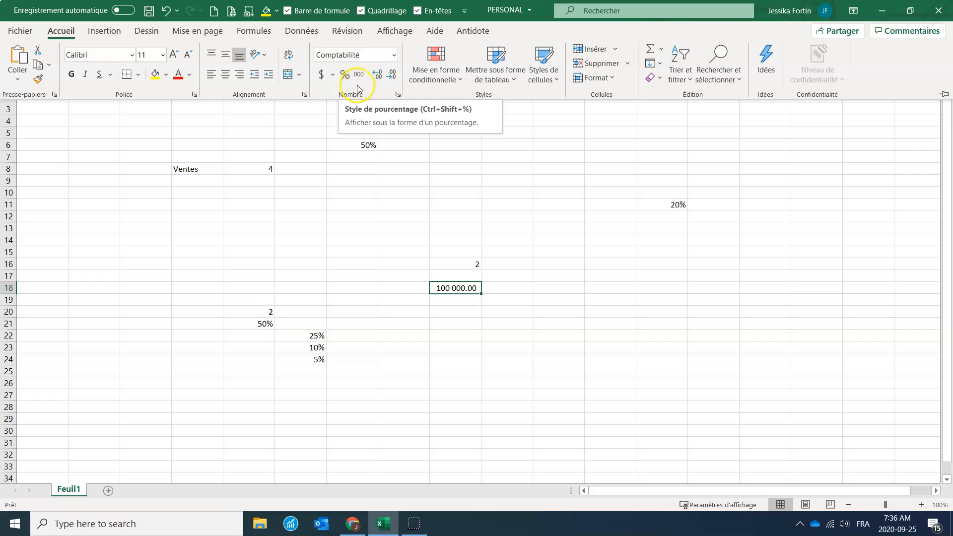
Step: Increase the decimals displayed in cell I18 to five places
click(377, 77)
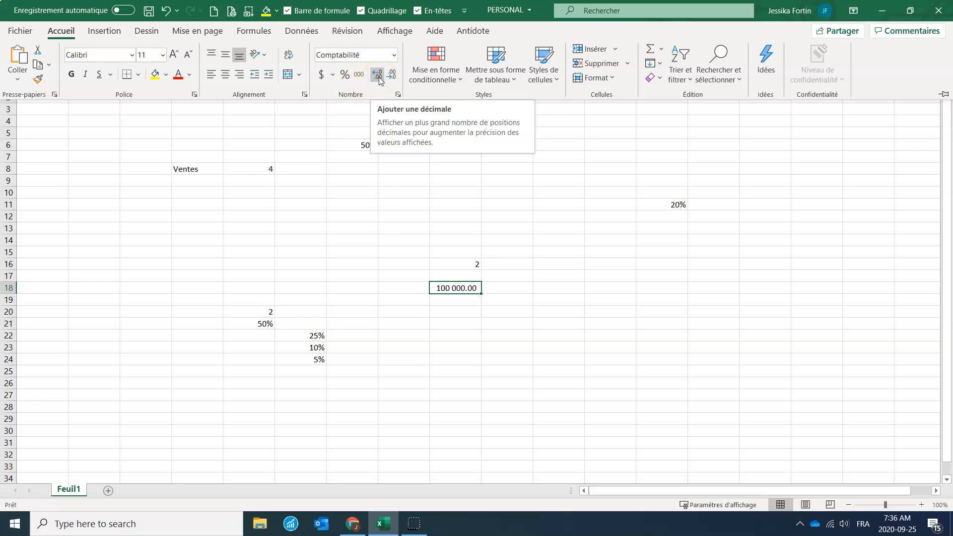
click(380, 77)
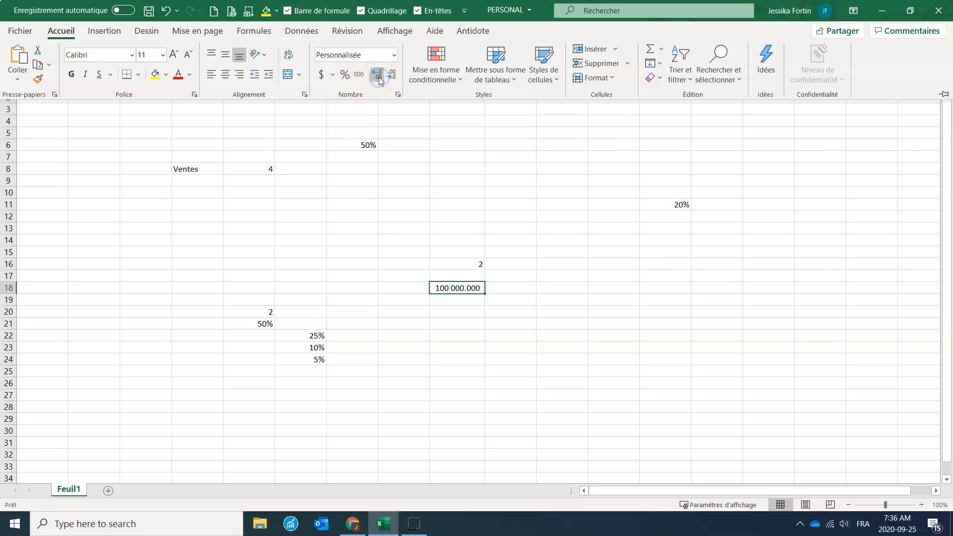
click(379, 76)
click(379, 76)
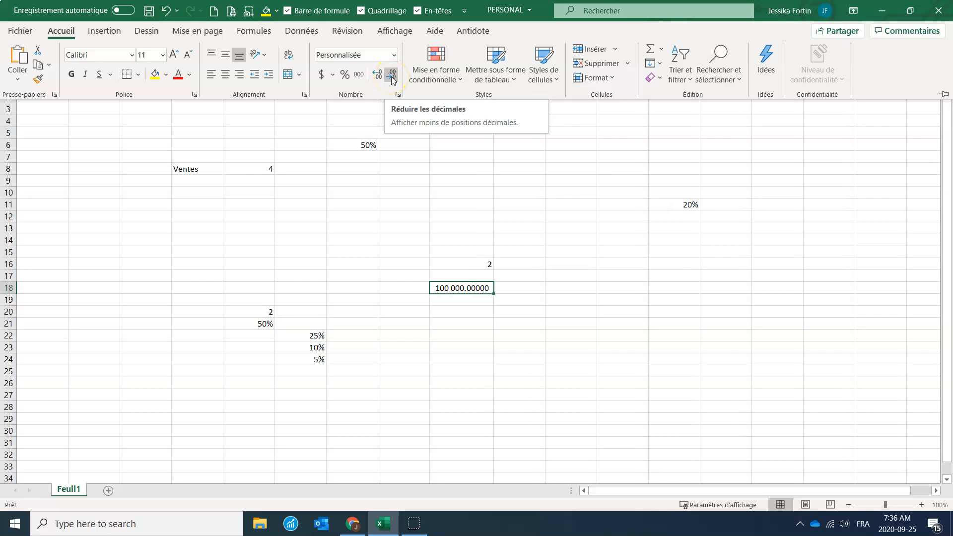
Step: Reduce the decimals displayed in cell I18 to none
click(392, 77)
click(391, 76)
click(391, 77)
click(391, 77)
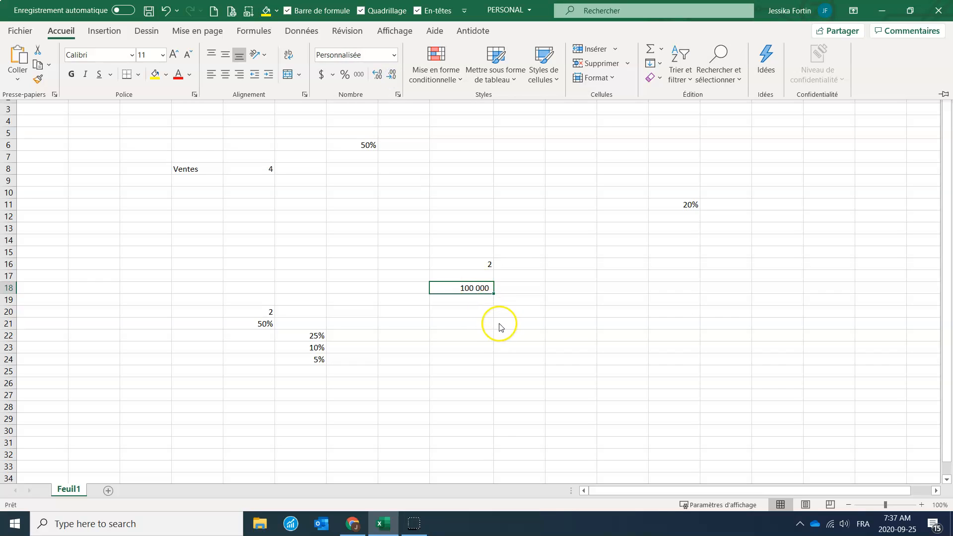
click(481, 324)
click(478, 321)
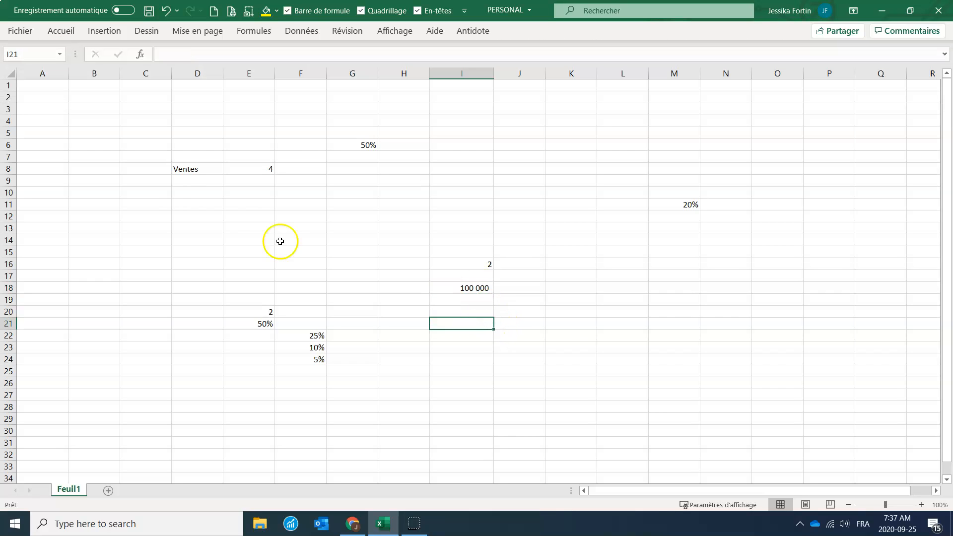
Step: Enter 100000 in cell C11 and 1000000 in cells I11 and L17
click(160, 203)
text(100000)
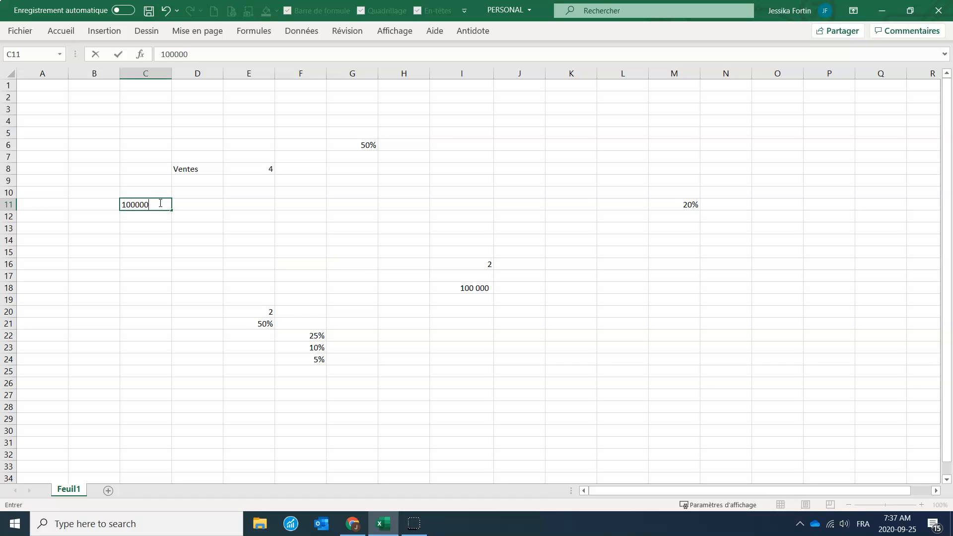
key(Return)
click(464, 203)
text(1000000)
key(Return)
click(616, 279)
text(1000000)
key(Return)
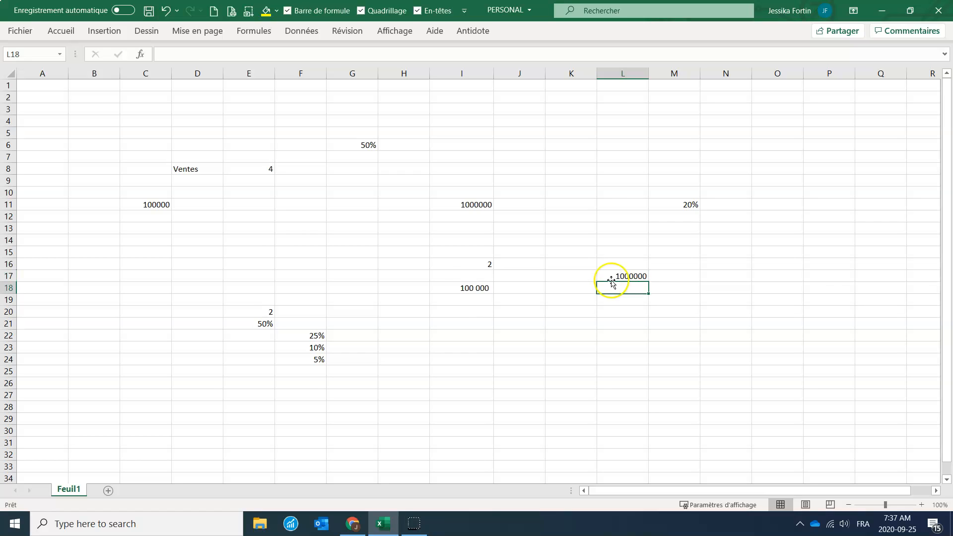
Step: Select the non-adjacent cells C11, I11 and L17 together and format them with a thousands separator and no decimals
click(147, 201)
ctrl+click(463, 203)
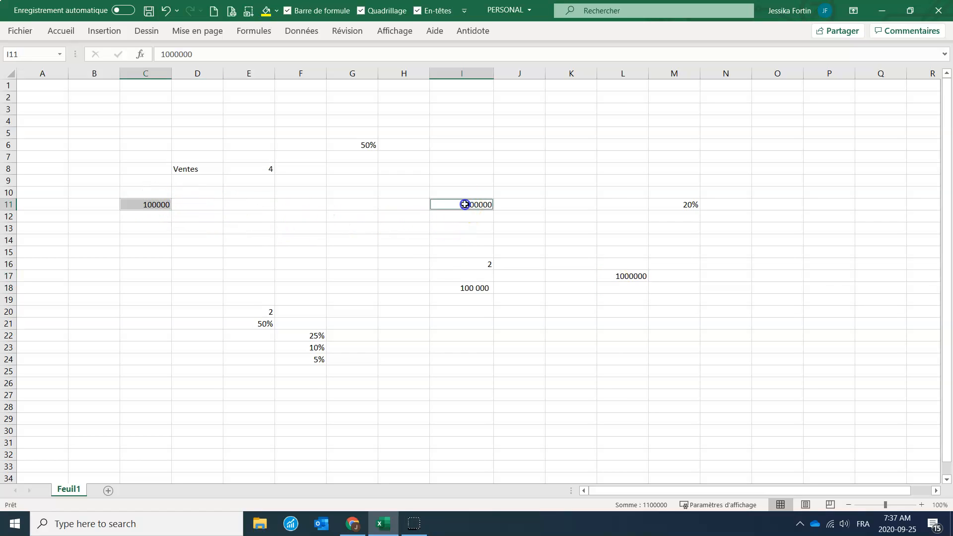
ctrl+click(641, 277)
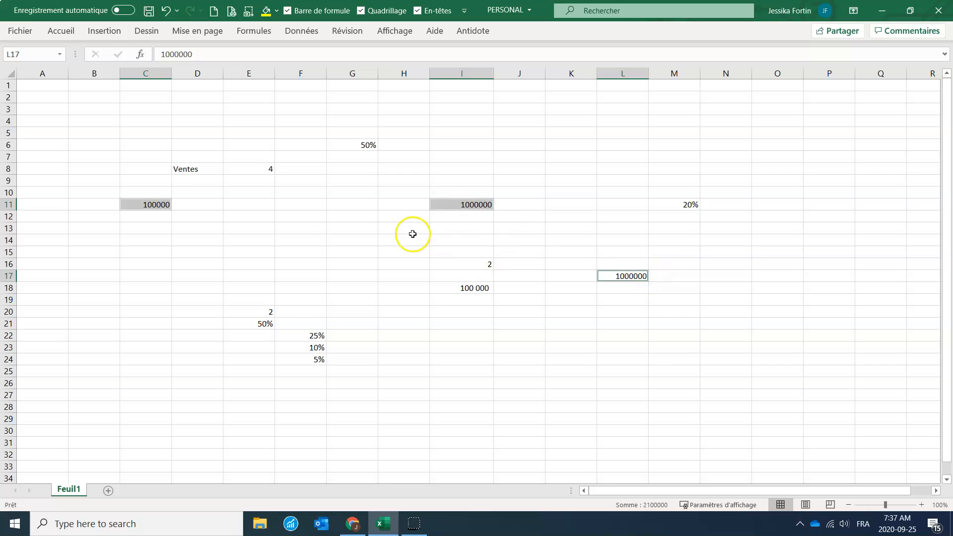
click(162, 202)
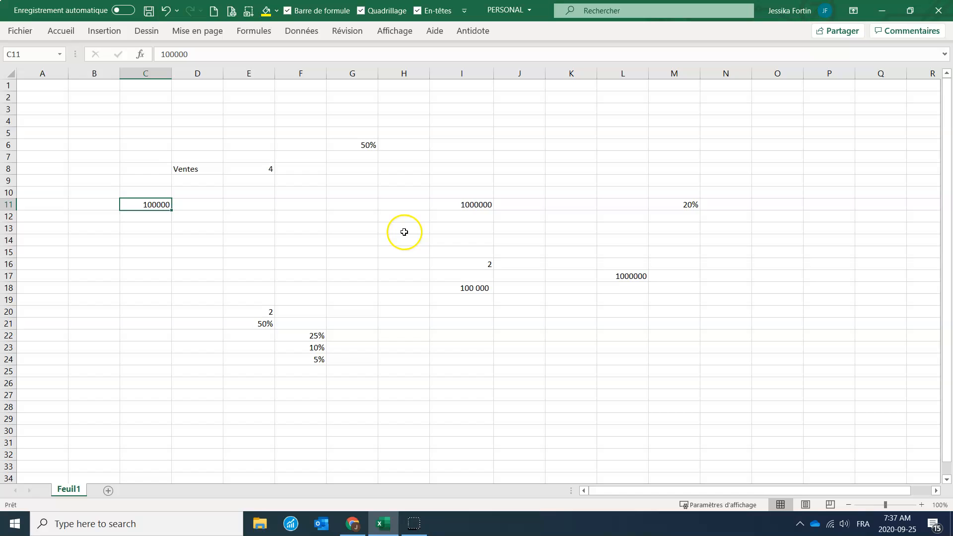
ctrl+click(472, 204)
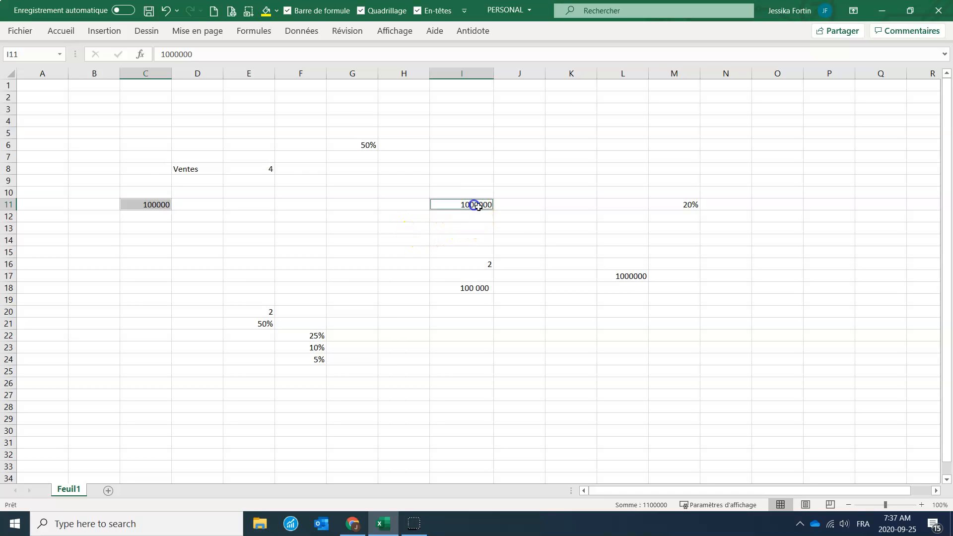
ctrl+click(609, 274)
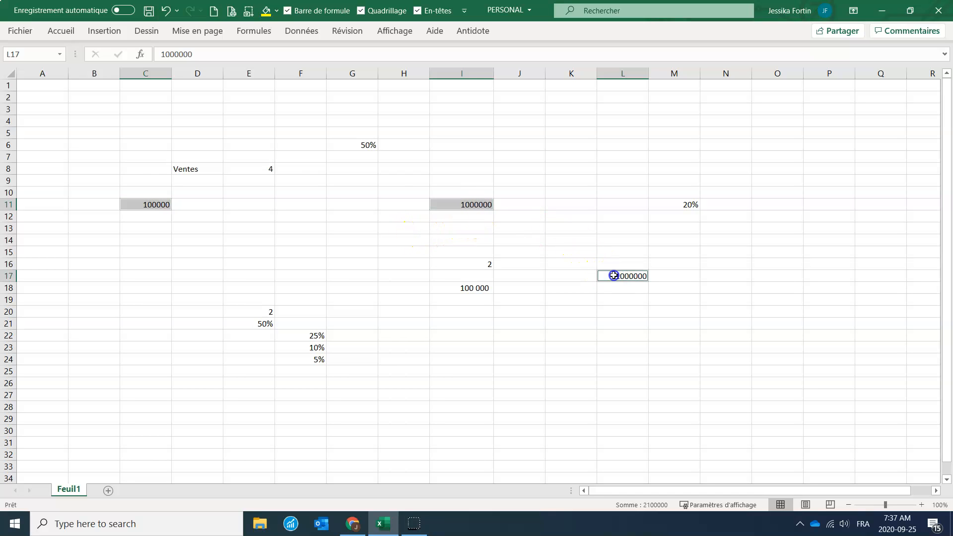
click(55, 33)
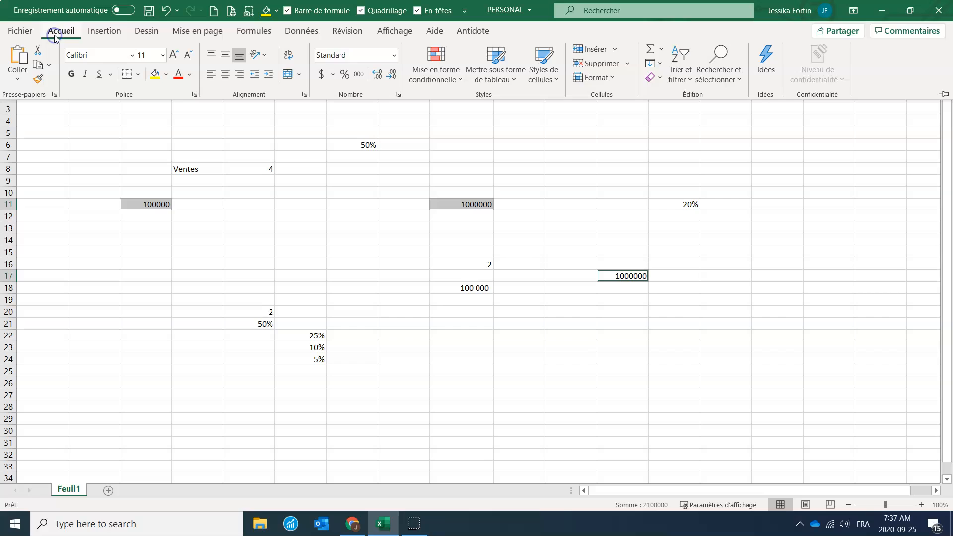
click(361, 79)
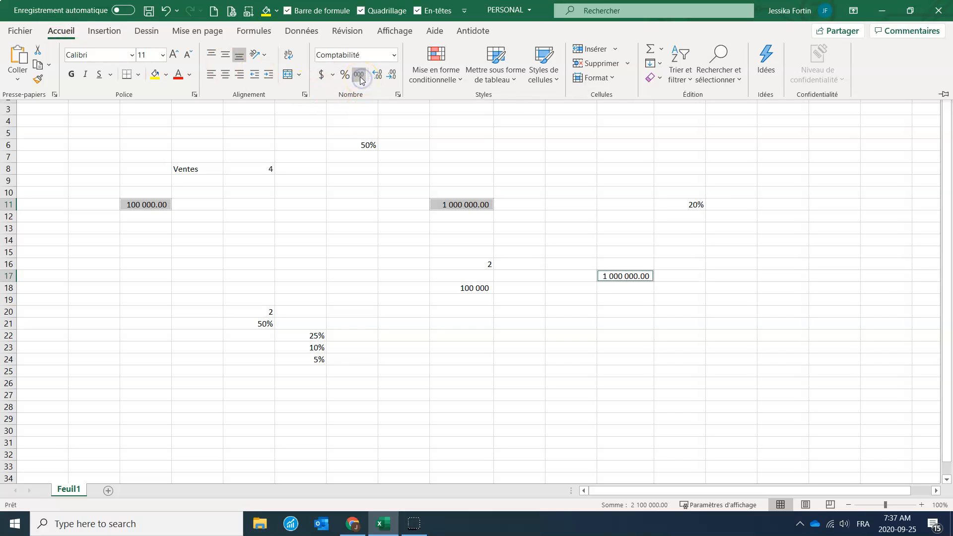
click(391, 76)
click(391, 76)
click(387, 198)
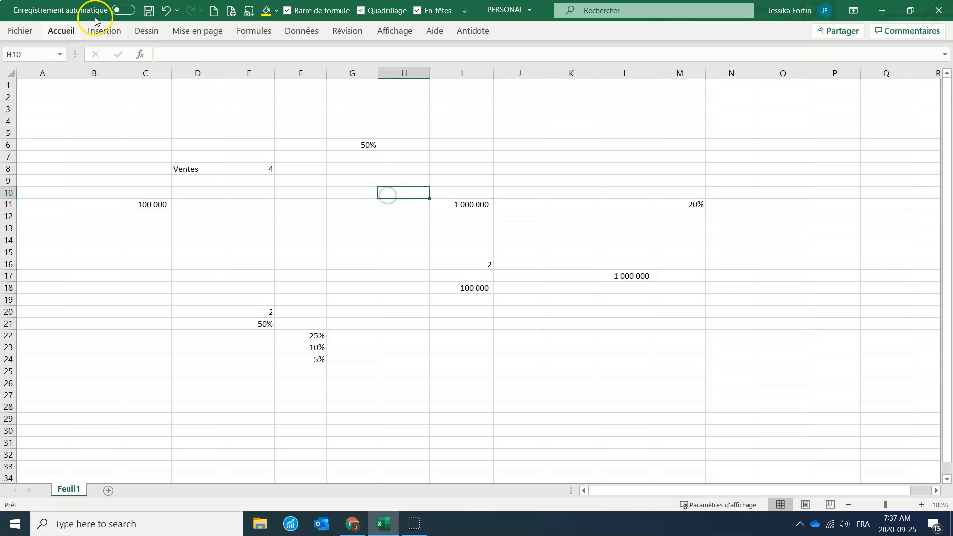
Step: Format all cells of the sheet with a thousands separator and no decimals
click(11, 73)
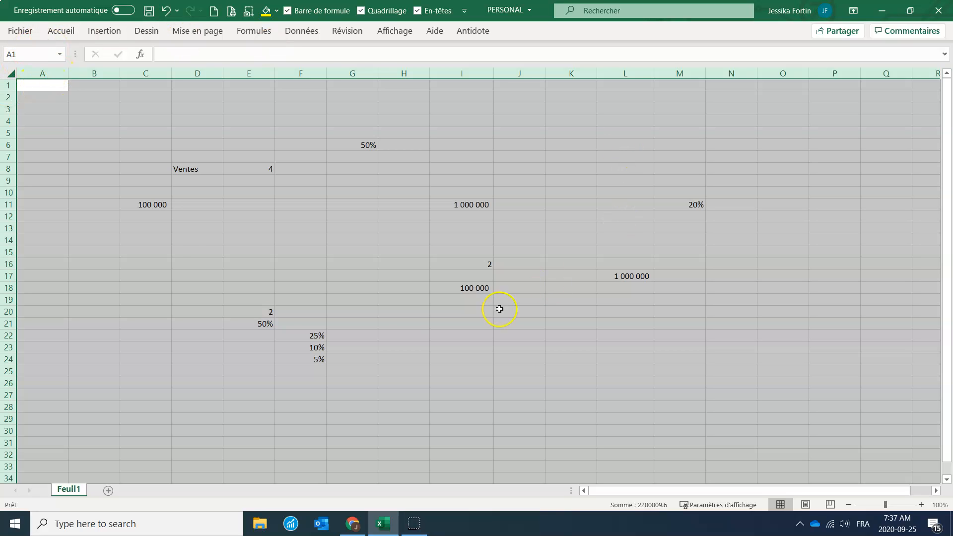
click(70, 35)
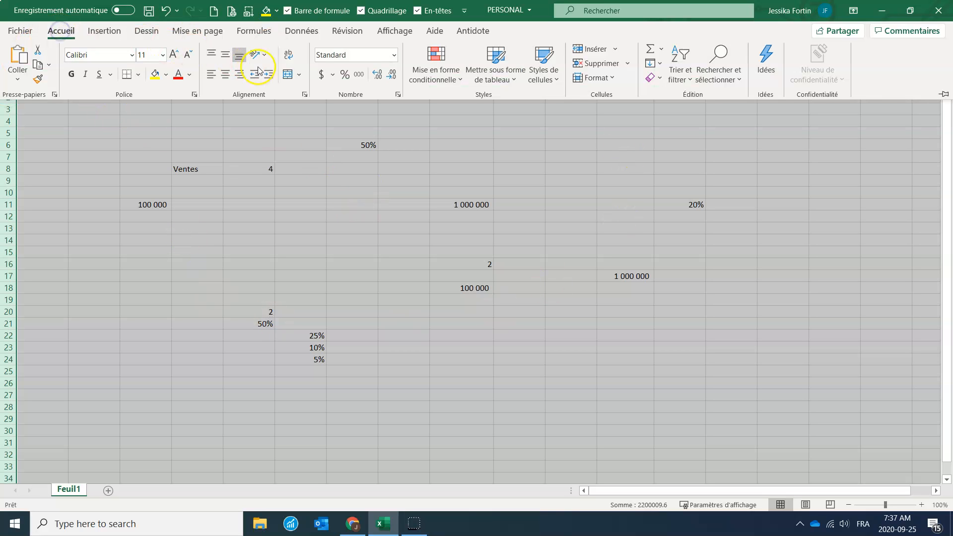
click(358, 79)
click(392, 82)
click(392, 82)
click(368, 196)
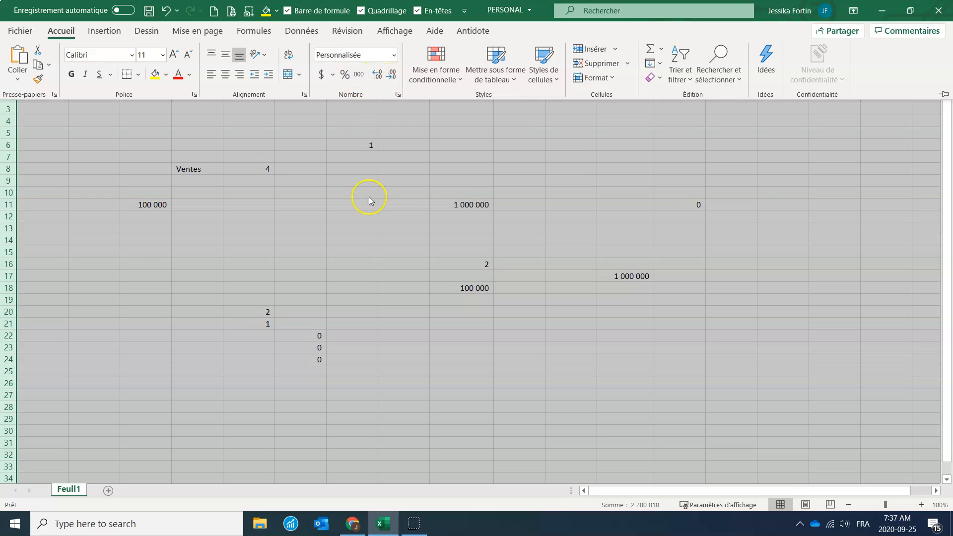
Step: Format the whole column G as percentages
click(351, 73)
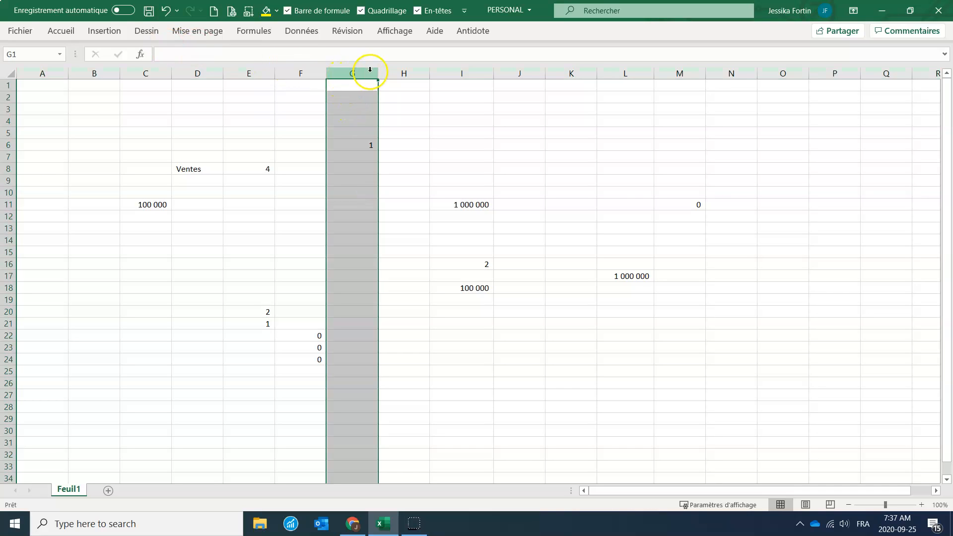
click(71, 31)
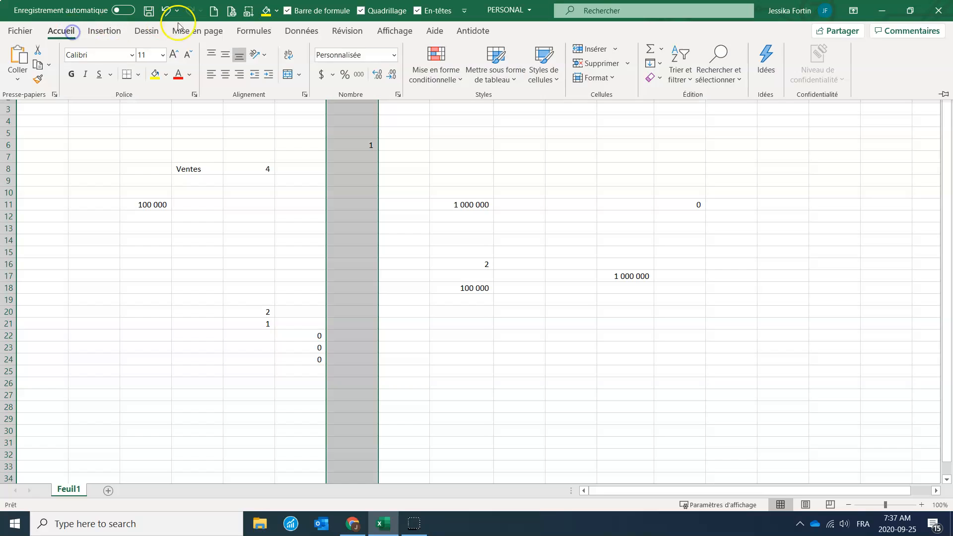
click(346, 79)
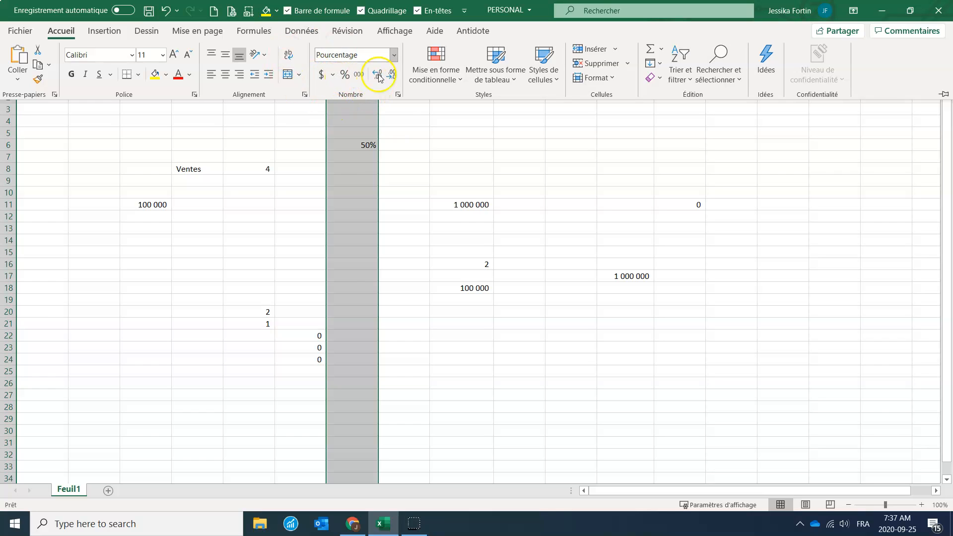
click(436, 204)
click(431, 194)
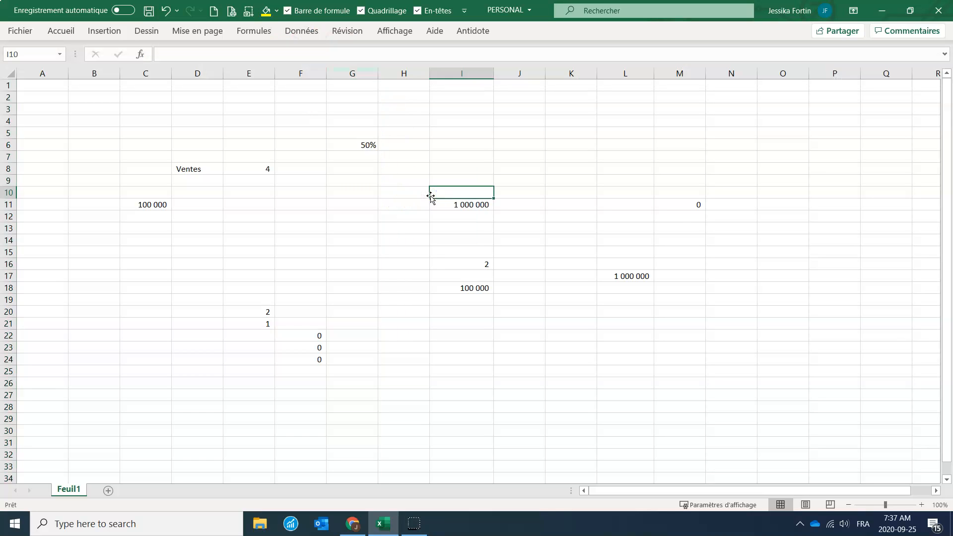